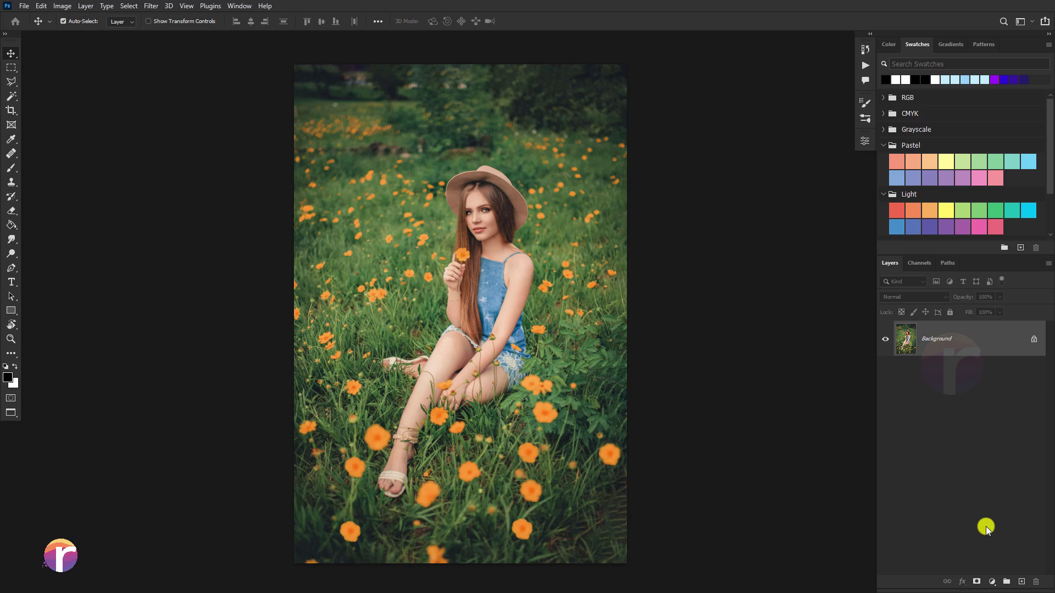
Add a Channel Mixer layer and set its Green output to Red -15, Green -3, Blue +153.
left_click(992, 581)
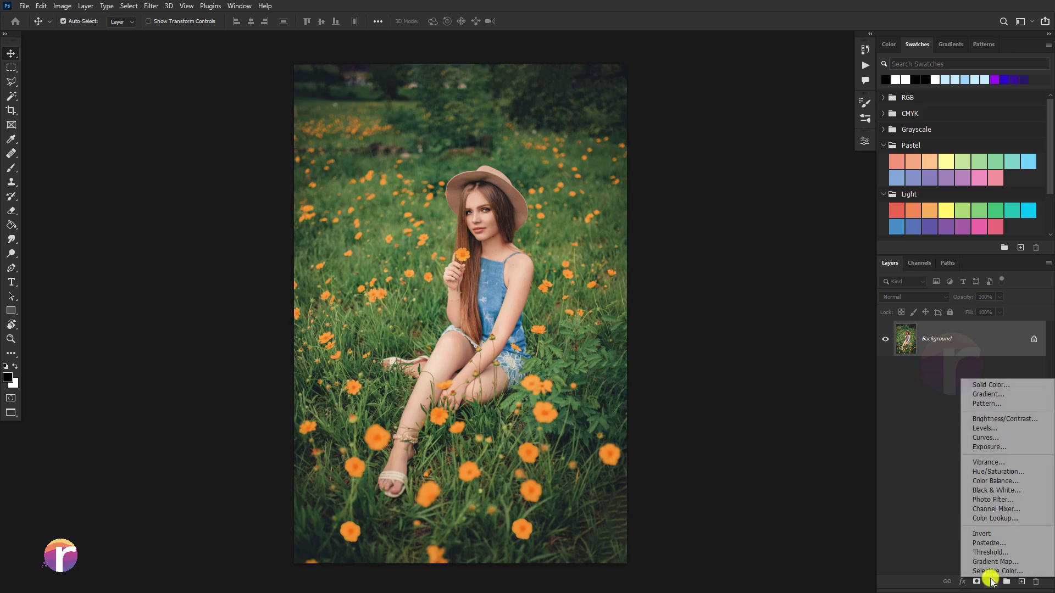
left_click(984, 509)
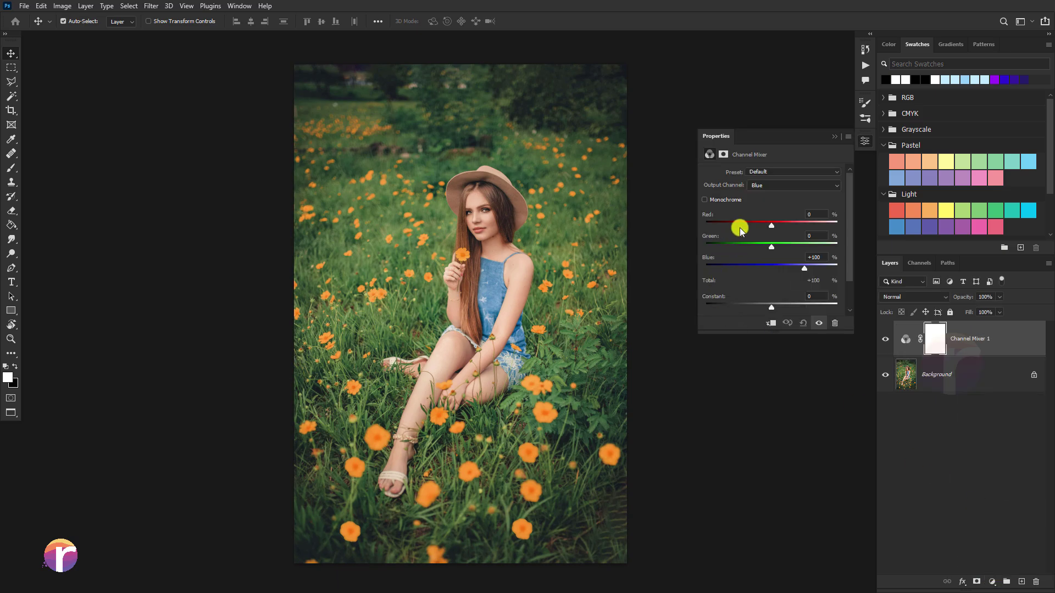
left_click(759, 186)
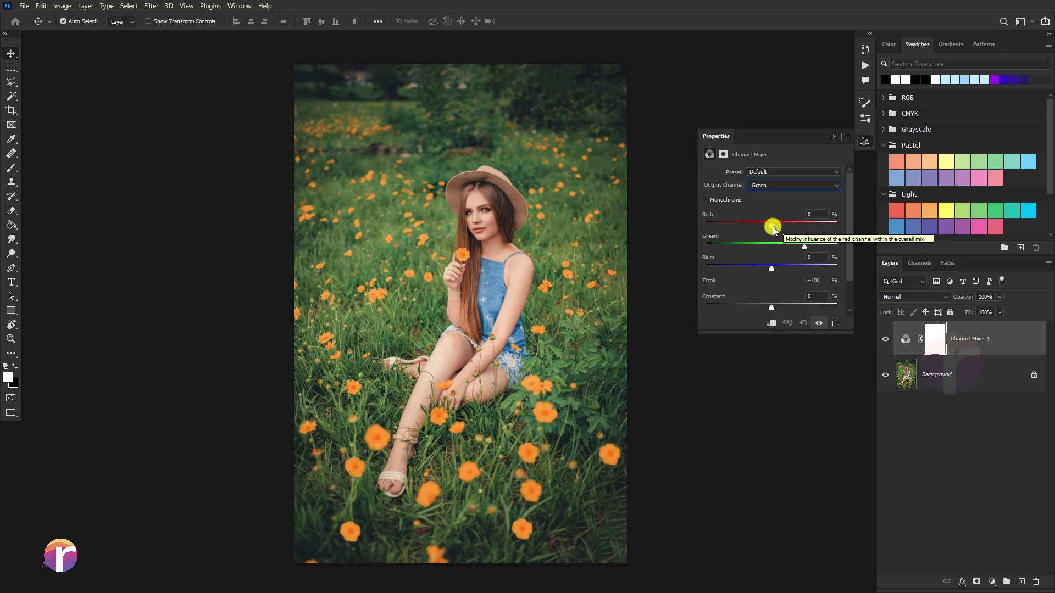
left_click_drag(773, 226, 769, 245)
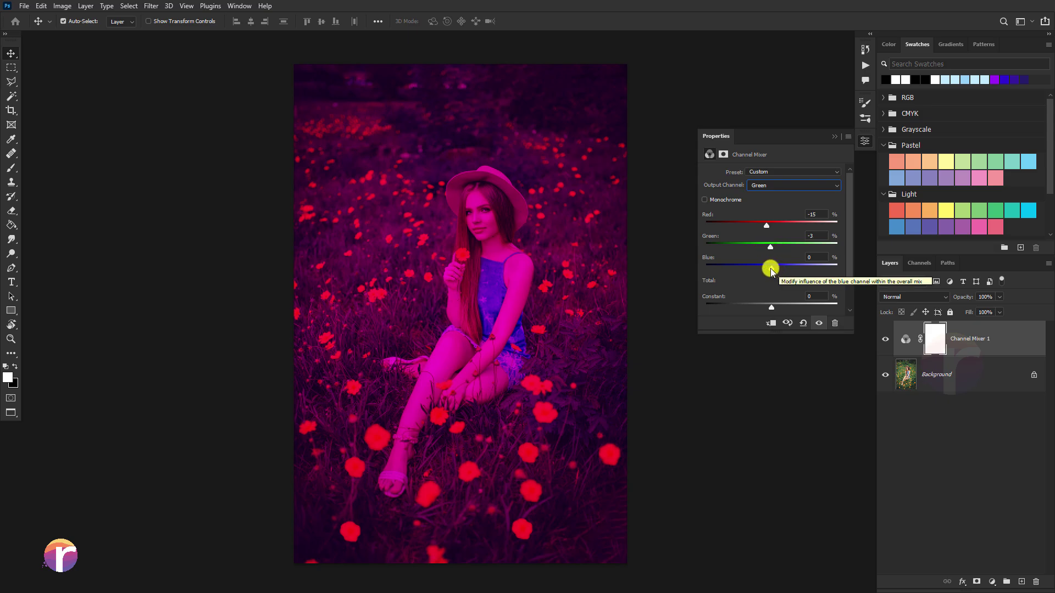
left_click_drag(770, 269, 822, 272)
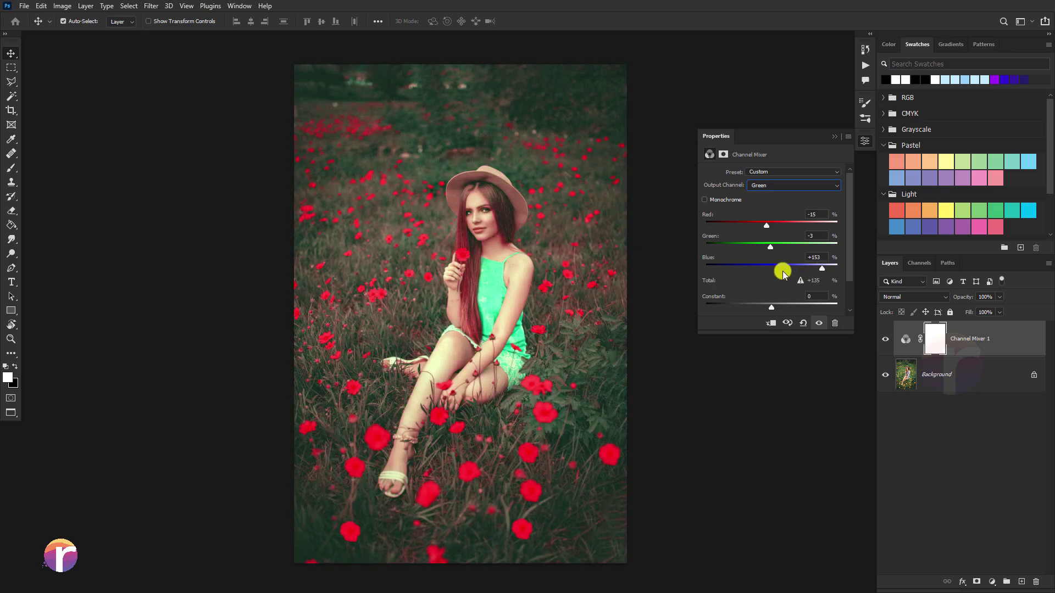
Set the Channel Mixer Blue output to Red -15 and Green +65.
left_click(784, 184)
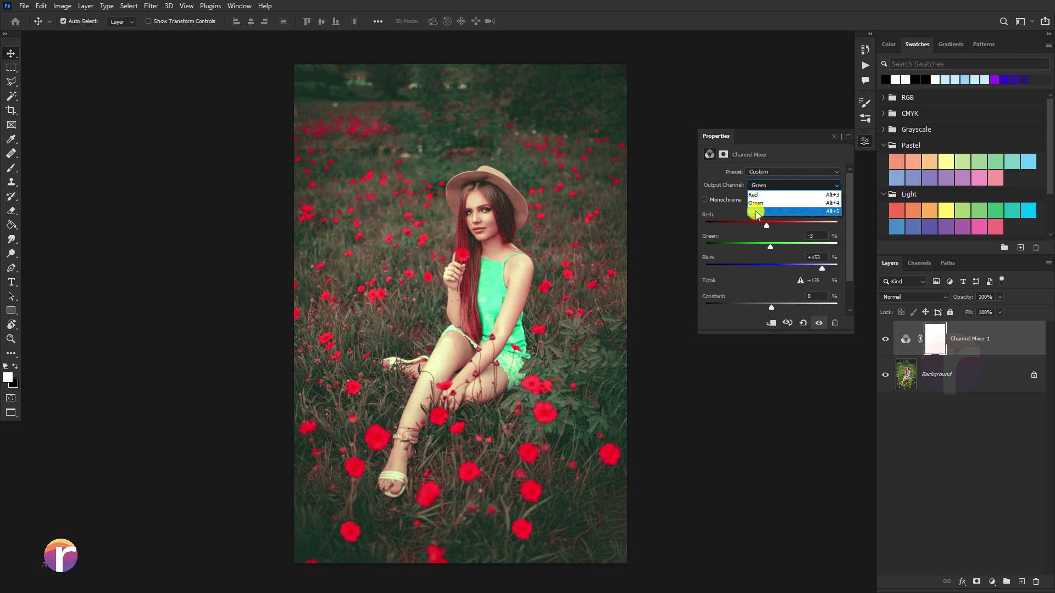
left_click(752, 207)
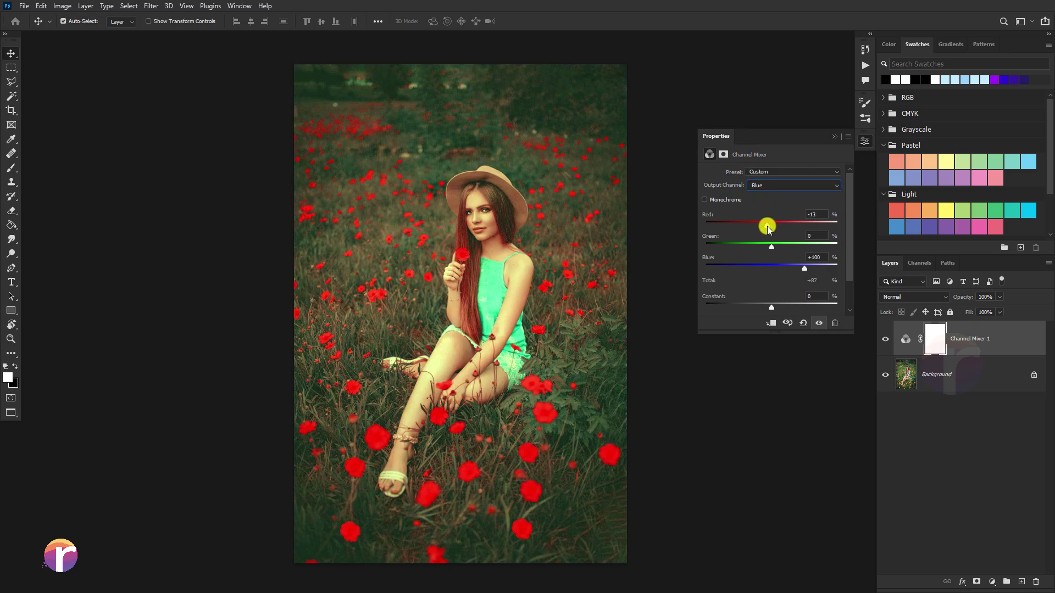
left_click_drag(767, 226, 766, 226)
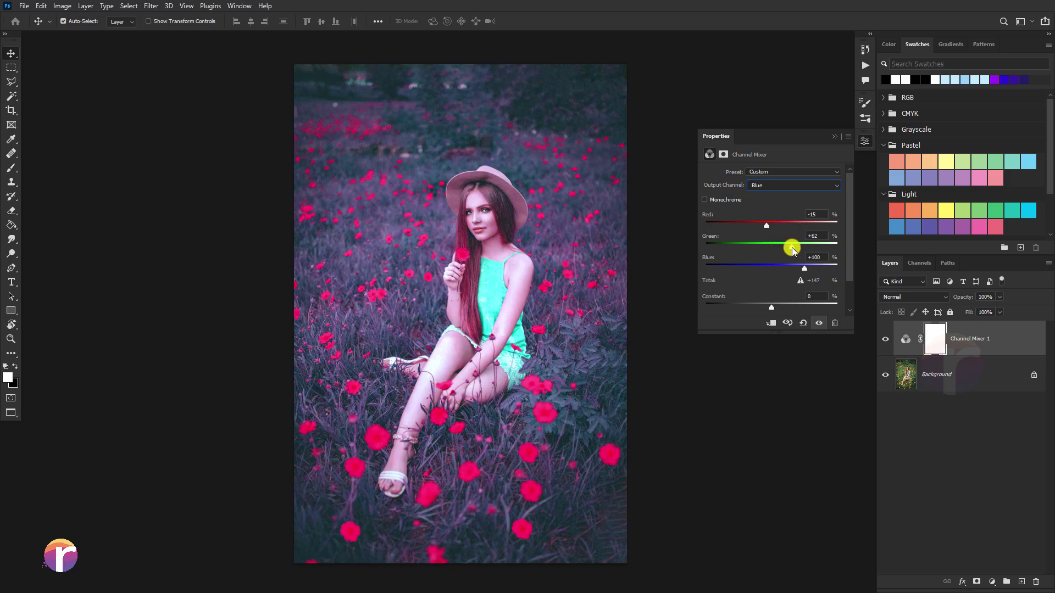
left_click_drag(792, 247, 793, 247)
Toggle the mixer layer to compare with the original, then close its properties.
left_click(886, 339)
left_click(830, 141)
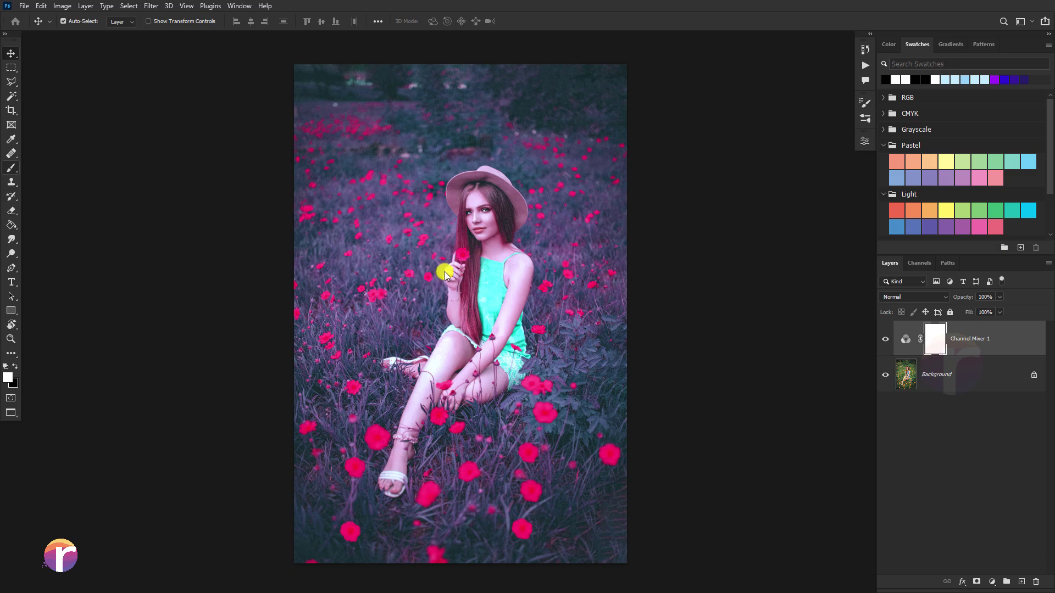
right_click(11, 168)
Set up the regular Brush with a black foreground colour and a suitable size.
left_click(59, 167)
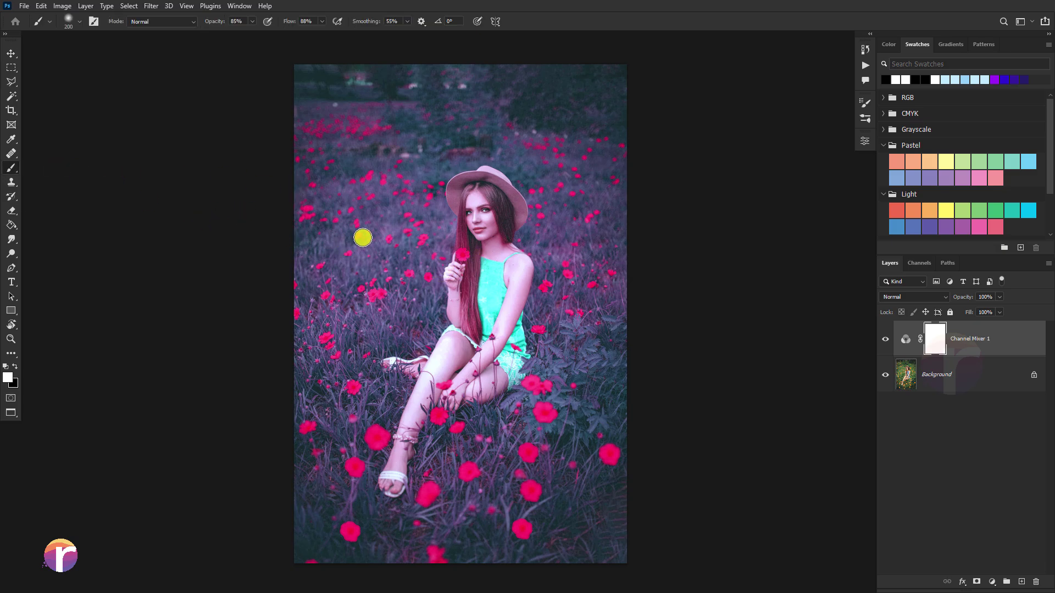
key("bracketright")
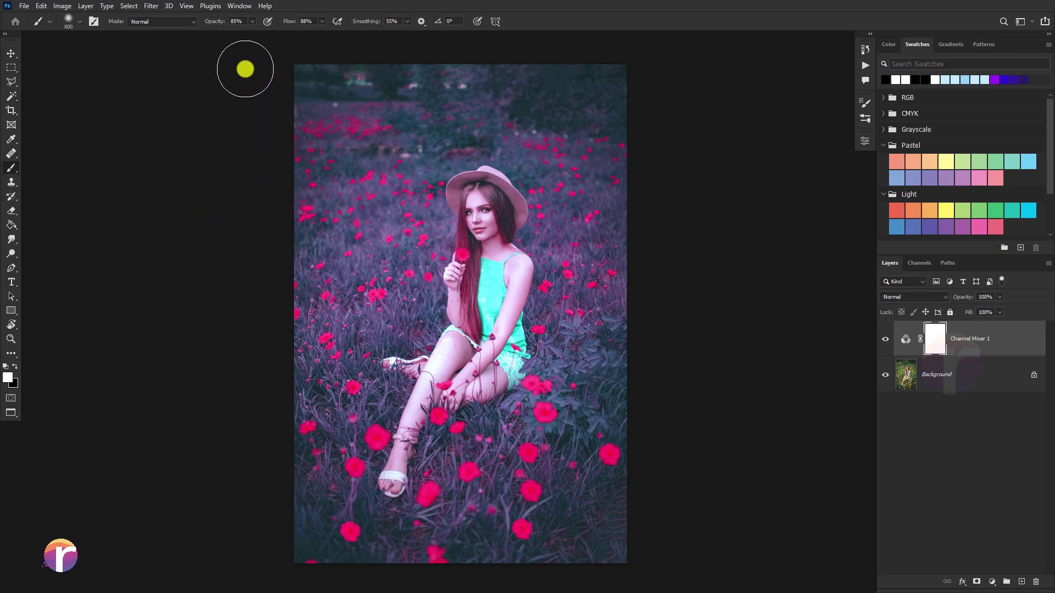
left_click(252, 22)
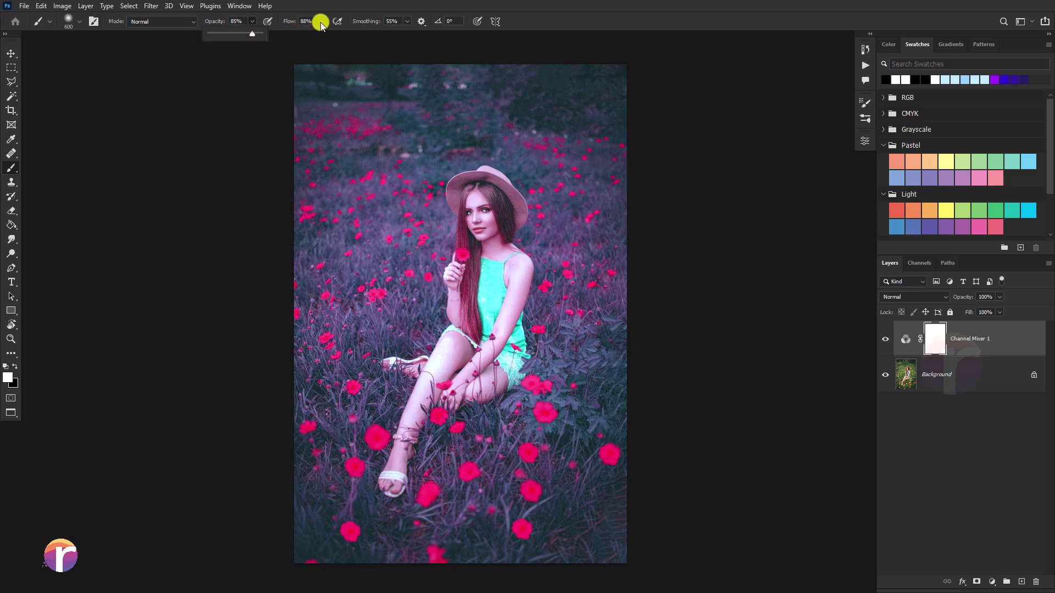
left_click(14, 366)
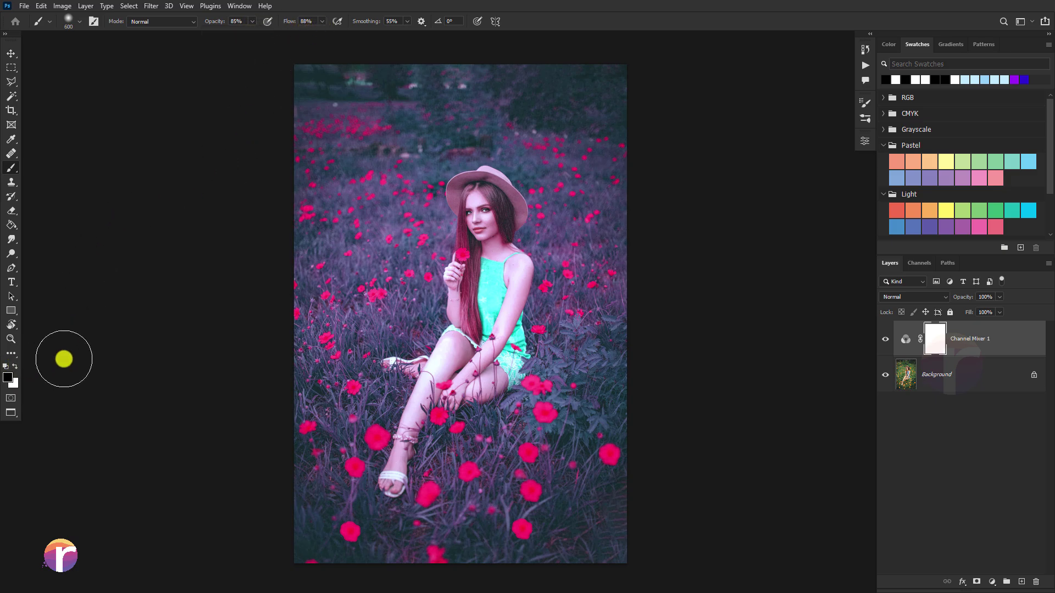
scroll(467, 235, "up", 2)
scroll(466, 235, "up", 1)
key("bracketleft")
key("bracketleft")
key("bracketleft")
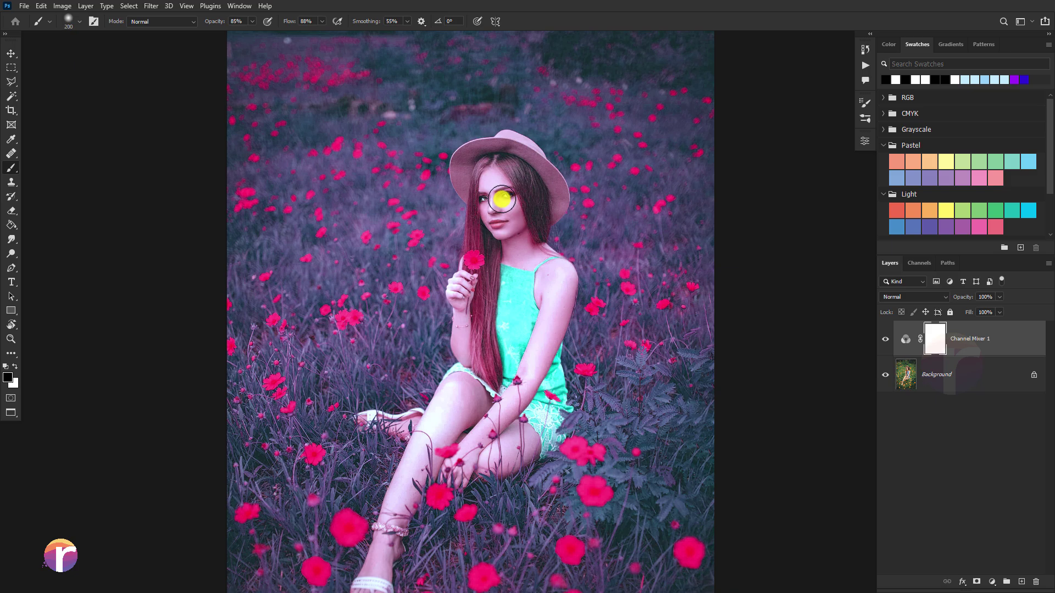
Paint the mask over the woman's face, dress top, hand and hair to restore natural colour.
mouse_move(501, 199)
left_mouse_down()
mouse_move(489, 198)
mouse_move(573, 261)
mouse_move(617, 313)
mouse_move(563, 462)
left_mouse_up()
scroll(490, 198, "up", 1)
key("bracketleft")
key("bracketleft")
key("bracketleft")
scroll(495, 330, "up", 1)
mouse_move(550, 324)
left_mouse_down()
mouse_move(537, 448)
mouse_move(516, 490)
left_mouse_up()
scroll(447, 288, "up", 1)
key("bracketleft")
key("bracketleft")
key("bracketleft")
mouse_move(447, 288)
left_mouse_down()
mouse_move(429, 329)
mouse_move(478, 335)
mouse_move(484, 467)
mouse_move(511, 495)
left_mouse_up()
Mask the arm, thigh and shoe area out of the Channel Mixer effect.
scroll(408, 296, "down", 2)
key("bracketright")
key("bracketright")
key("bracketright")
left_click_drag(527, 407, 542, 500)
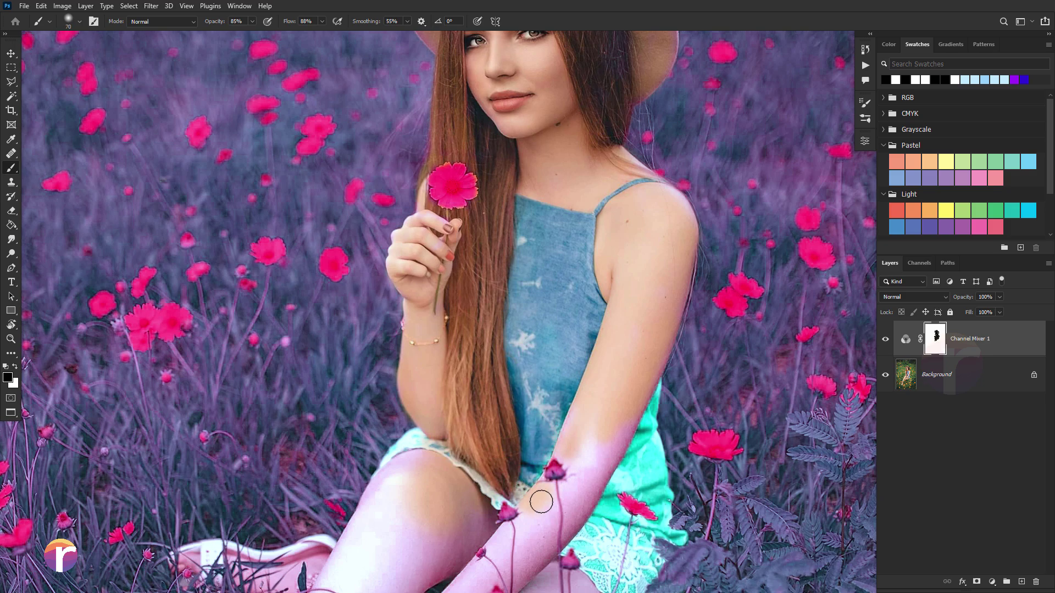
scroll(541, 499, "down", 2)
key("bracketleft")
mouse_move(400, 431)
left_mouse_down()
mouse_move(336, 388)
mouse_move(324, 494)
mouse_move(322, 455)
left_mouse_up()
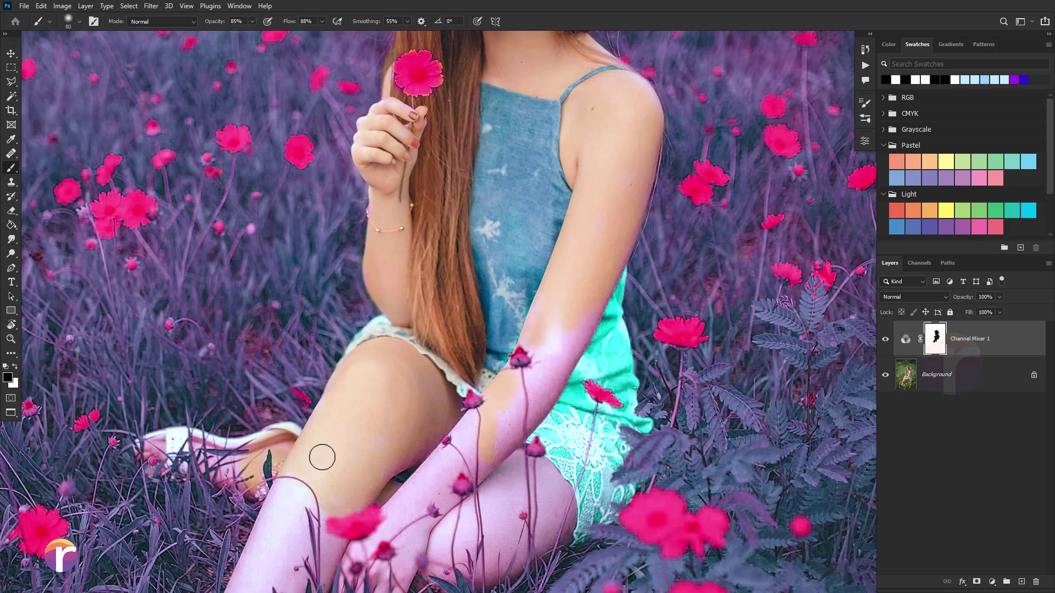
scroll(139, 451, "up", 1)
key("bracketleft")
key("bracketleft")
key("bracketleft")
left_click_drag(232, 467, 291, 442)
Restore natural tones on the forearm, lace shorts and thighs by painting the mask.
key("bracketright")
key("bracketright")
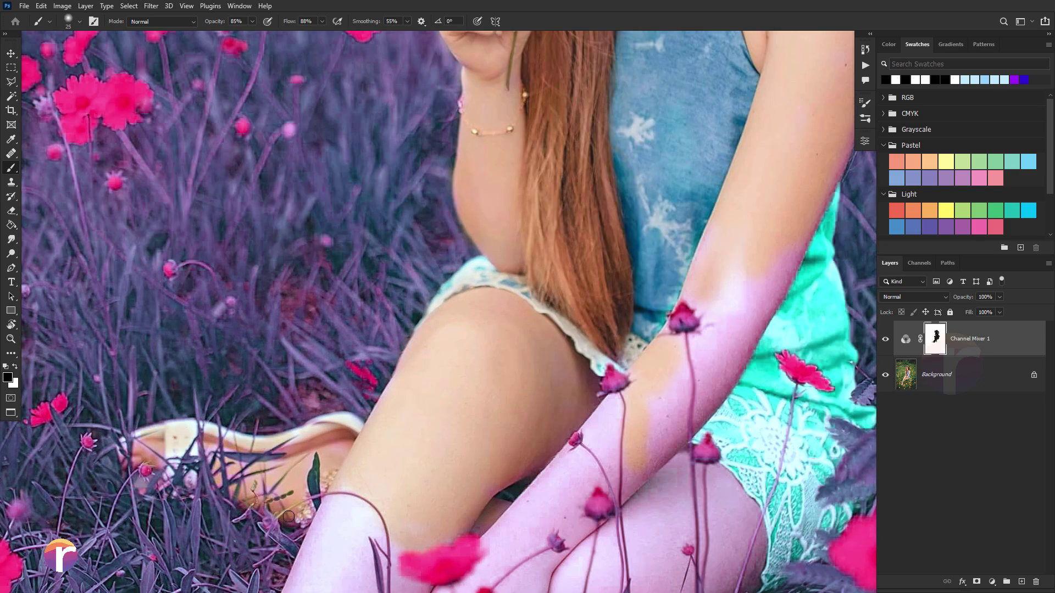
left_click_drag(619, 404, 605, 455)
left_click_drag(664, 433, 684, 330)
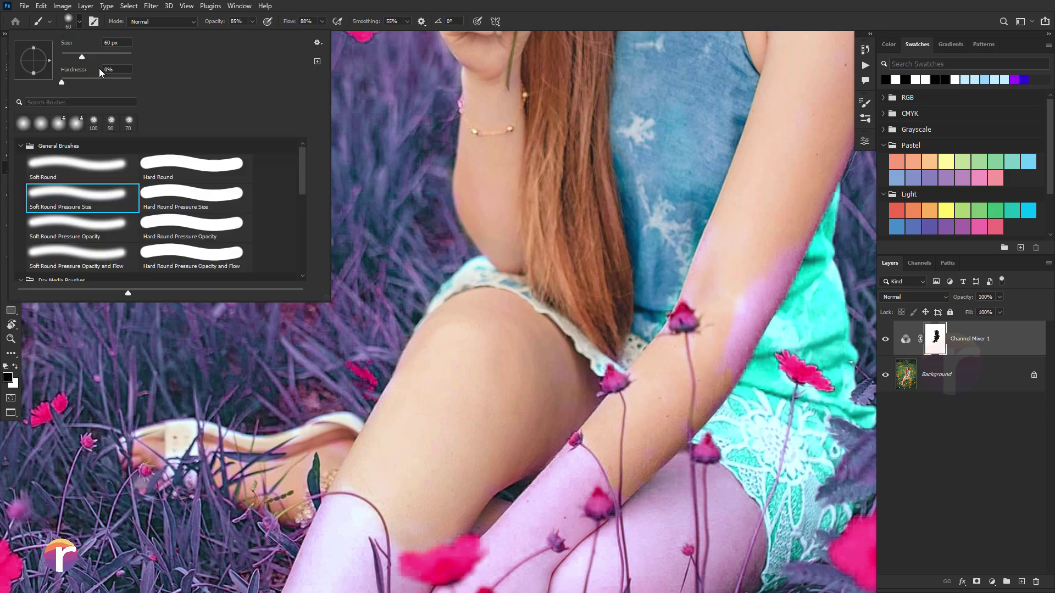
mouse_move(692, 385)
left_mouse_down()
mouse_move(729, 468)
mouse_move(813, 330)
mouse_move(689, 282)
left_mouse_up()
key("bracketleft")
mouse_move(730, 363)
left_mouse_down()
mouse_move(681, 465)
mouse_move(649, 429)
mouse_move(663, 415)
left_mouse_up()
key("bracketleft")
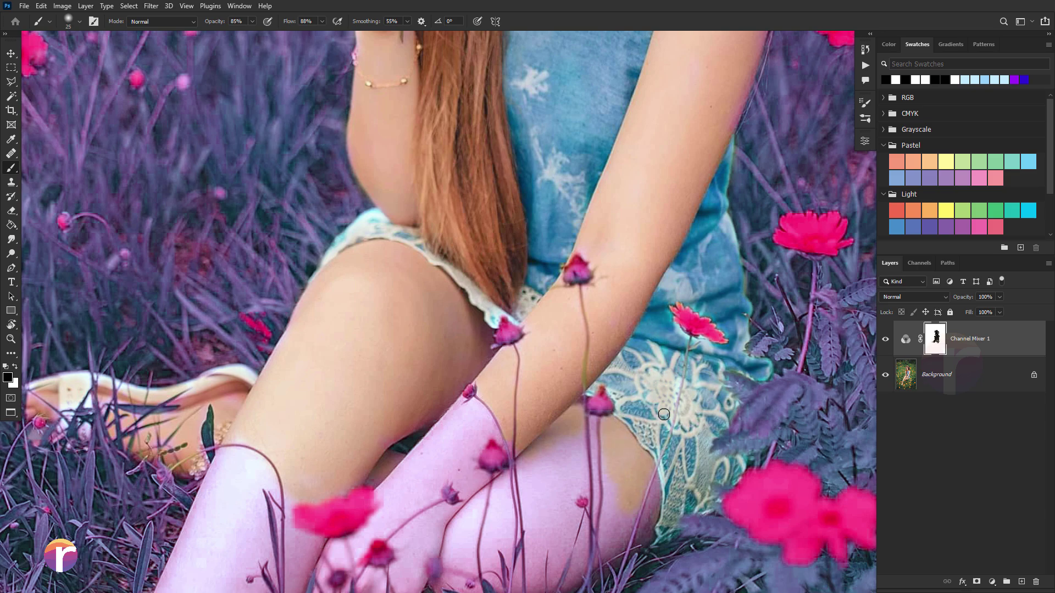
left_click_drag(608, 542, 588, 418)
key("bracketleft")
key("bracketleft")
key("bracketleft")
left_click_drag(566, 330, 537, 427)
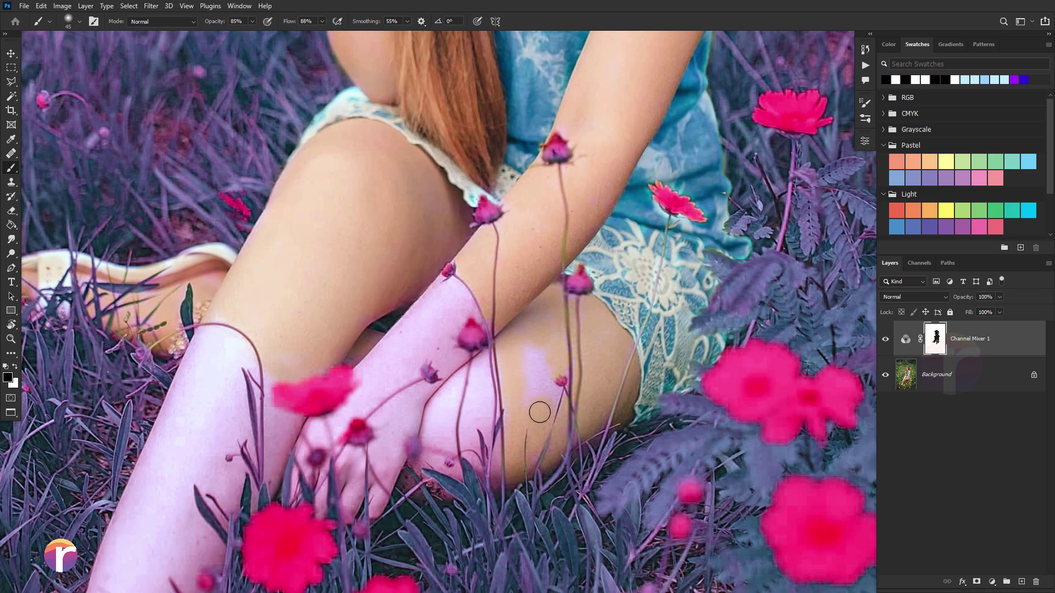
key("bracketright")
key("bracketright")
key("bracketright")
mouse_move(499, 386)
left_mouse_down()
mouse_move(468, 446)
mouse_move(459, 286)
mouse_move(444, 375)
mouse_move(401, 417)
mouse_move(214, 426)
mouse_move(231, 415)
mouse_move(215, 499)
left_mouse_up()
Zoom out and toggle the layer mask off and on to compare the result.
key("bracketright")
key("bracketleft")
key("bracketright")
key("bracketright")
key("bracketright")
scroll(215, 426, "down", 2)
scroll(158, 414, "down", 2)
scroll(174, 410, "down", 2)
scroll(174, 410, "down", 2)
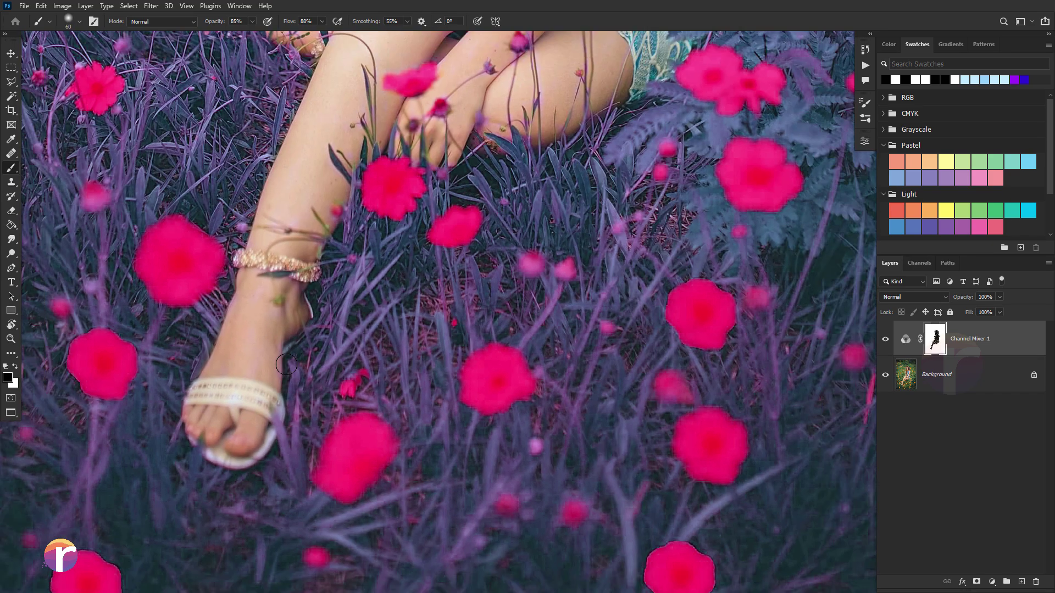
scroll(256, 405, "down", 3)
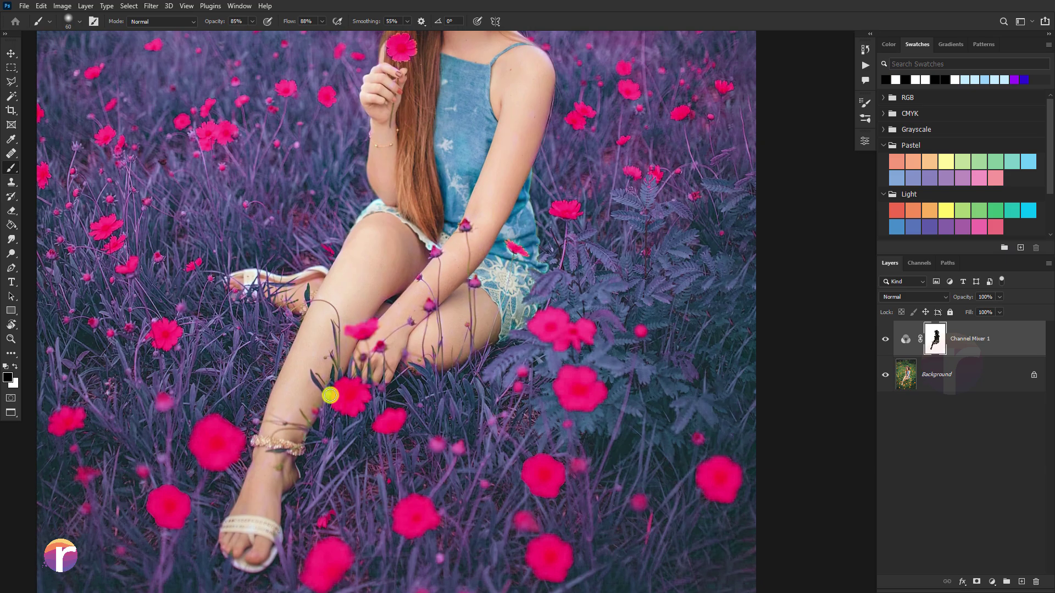
scroll(330, 396, "down", 1)
scroll(324, 385, "down", 1)
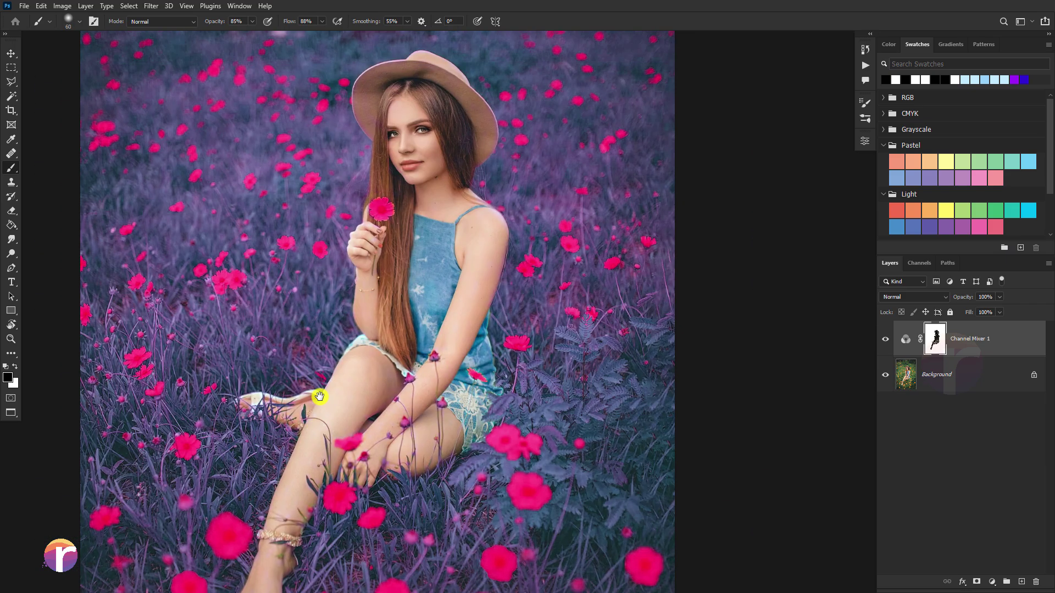
left_click(932, 345, "shift")
left_click(936, 345, "shift")
left_click(936, 345, "shift")
left_click(936, 345, "shift")
left_click(936, 345, "shift")
scroll(406, 258, "down", 2)
scroll(406, 258, "down", 1)
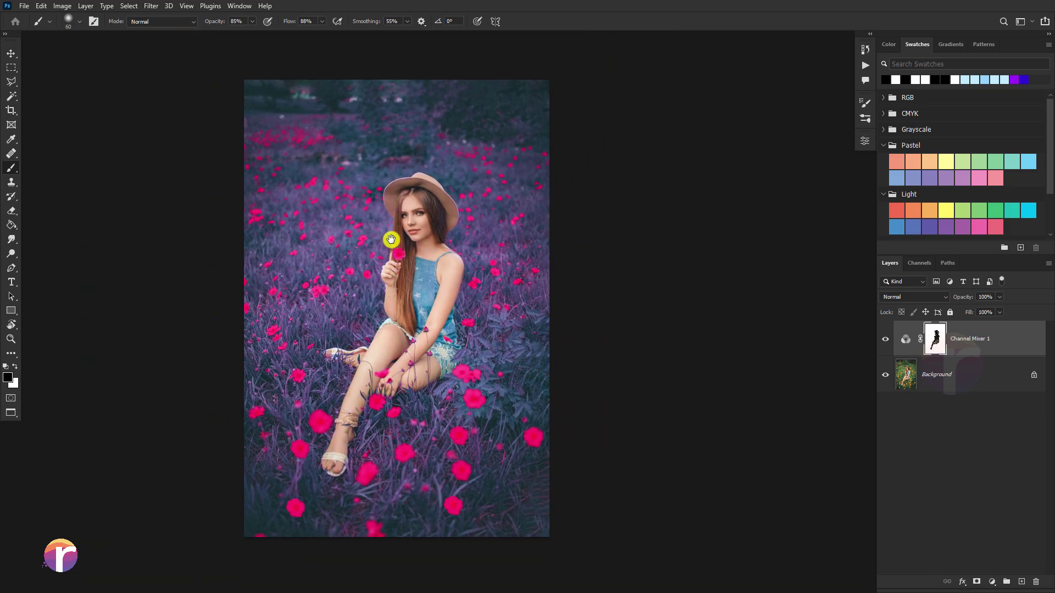
Add a Selective Color layer and set the Yellows range's Yellow to -97.
key("v")
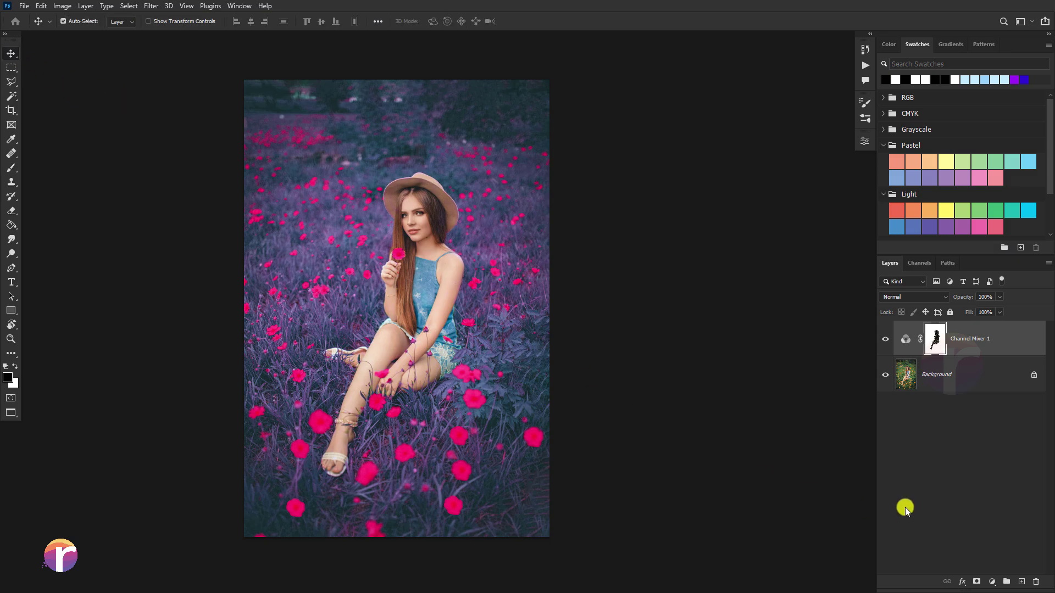
left_click(992, 581)
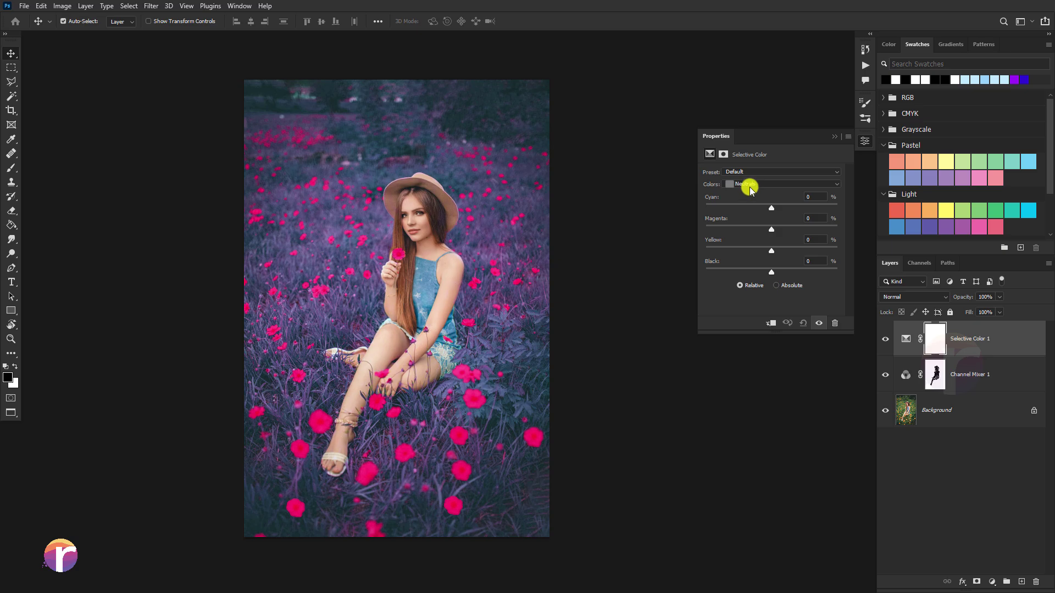
left_click(748, 185)
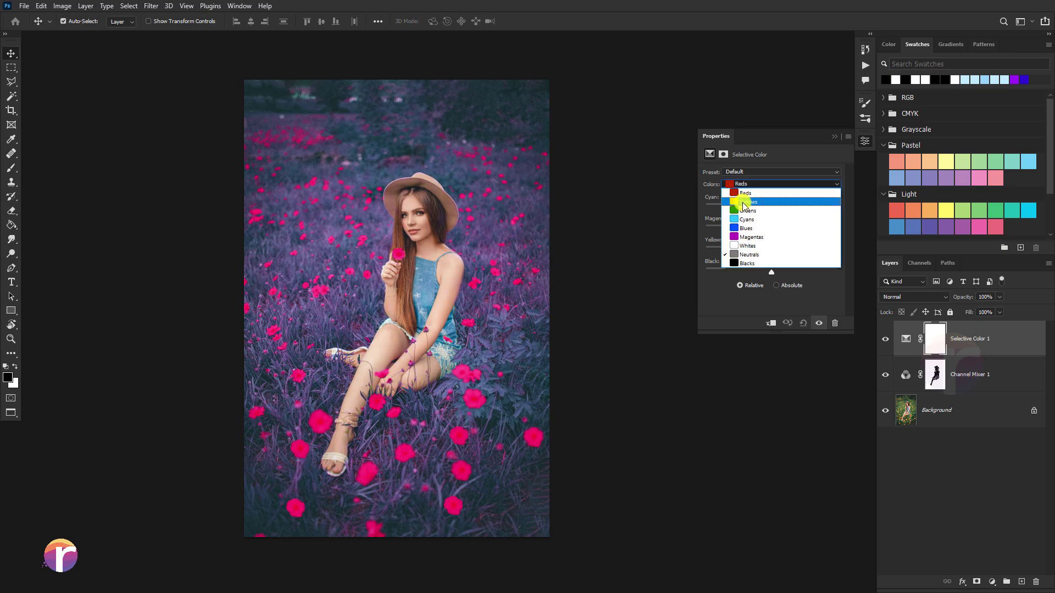
left_click(744, 203)
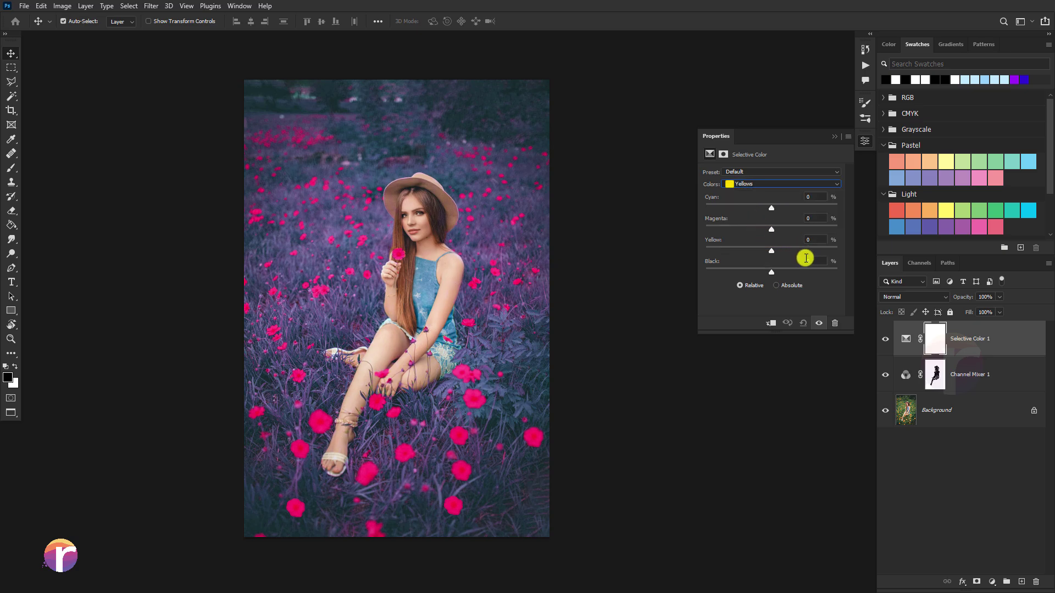
left_click_drag(772, 251, 730, 252)
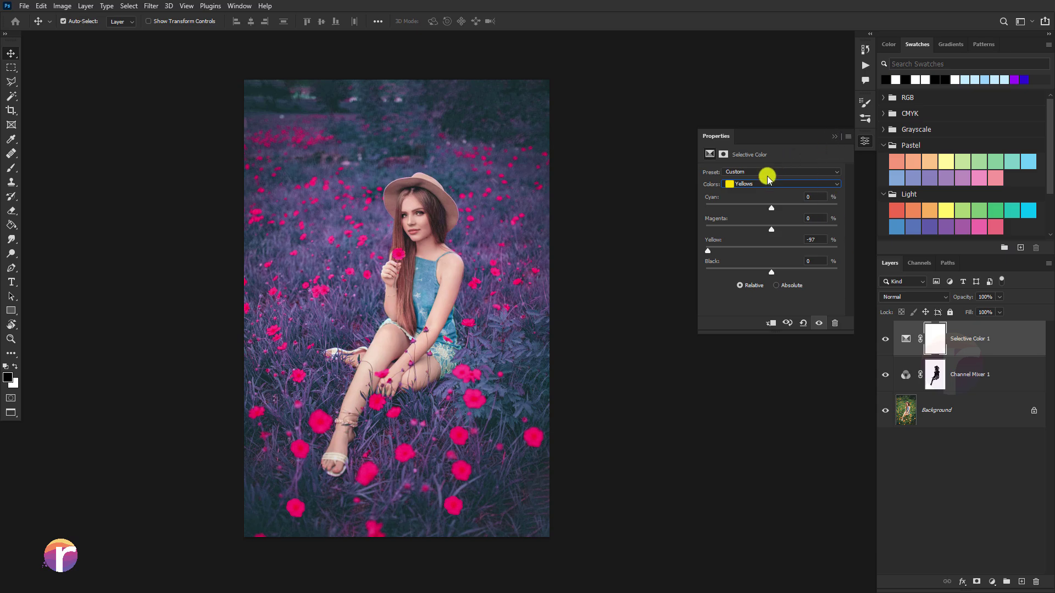
Set Selective Color Cyans to Cyan -26, Magenta +25, Yellow +68, Black +100.
left_click(755, 185)
left_click(775, 214)
left_click(811, 219)
type("25")
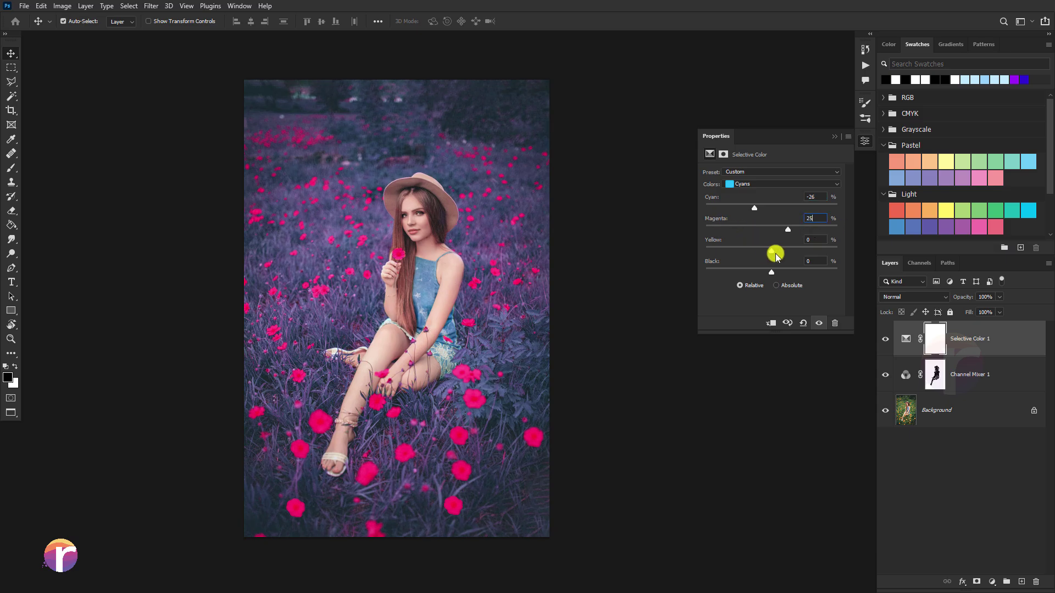
left_click(809, 240)
type("68")
key("Tab")
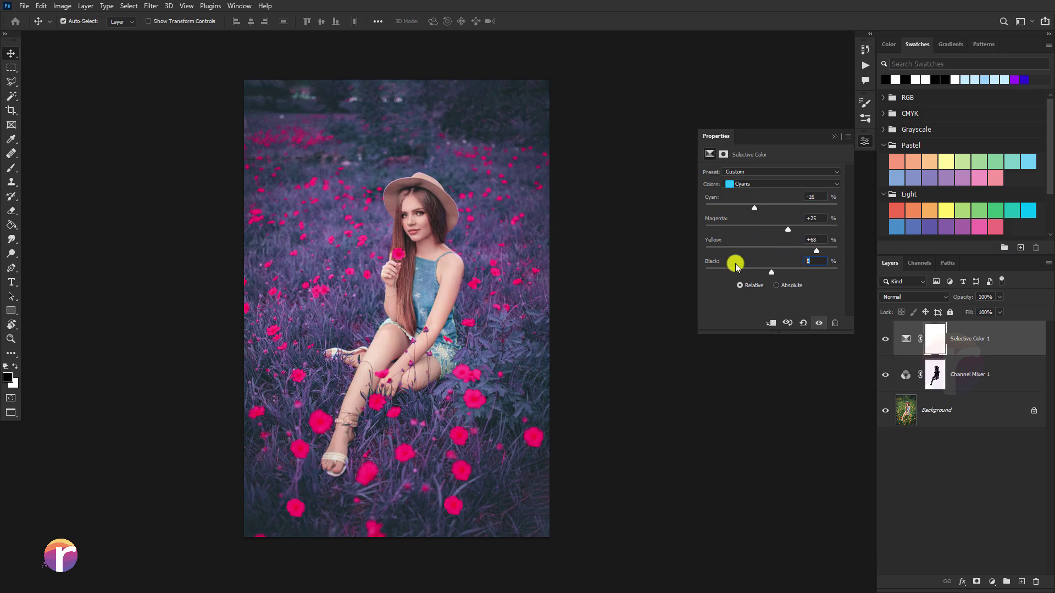
type("100")
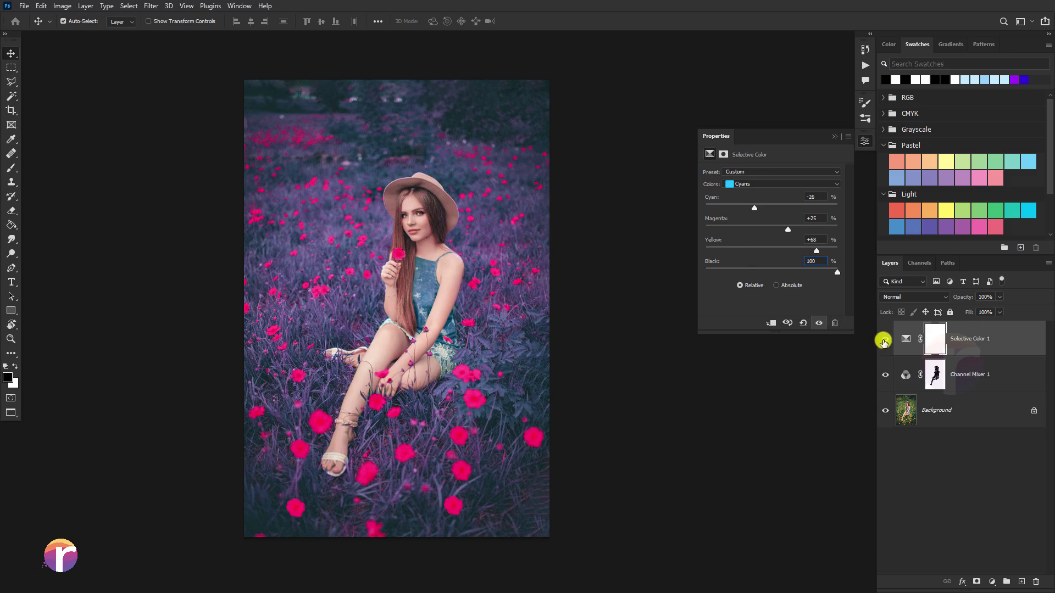
Toggle the Selective Color layer to compare, then close its properties.
left_click(884, 341)
left_click(884, 341)
left_click(834, 136)
left_click(885, 339)
left_click(885, 339)
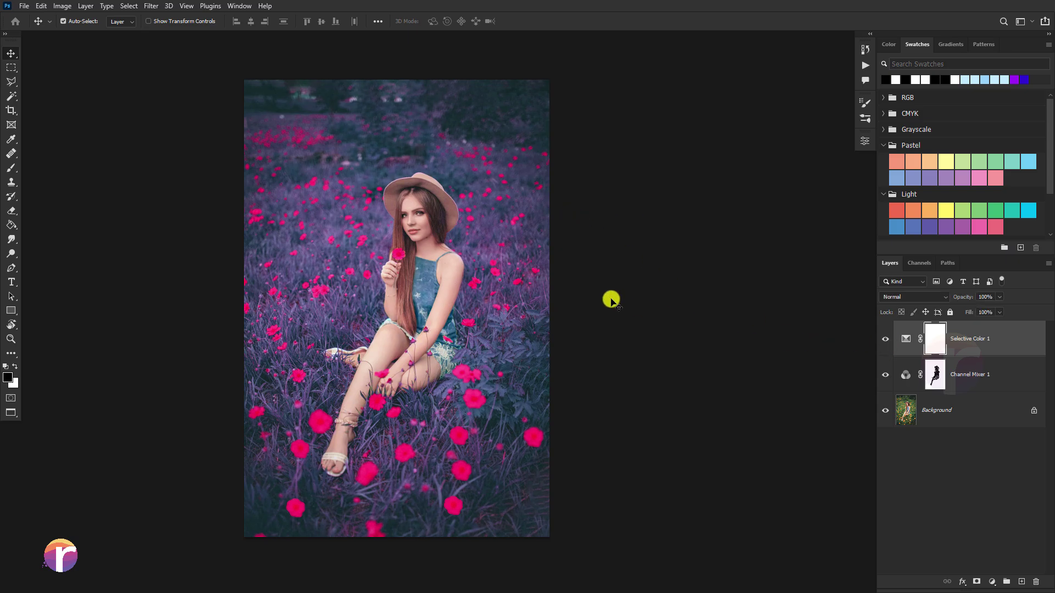
key("ctrl")
Stamp all visible layers into a merged Layer 1 and fit the image on screen.
key("ctrl+shift+alt+e")
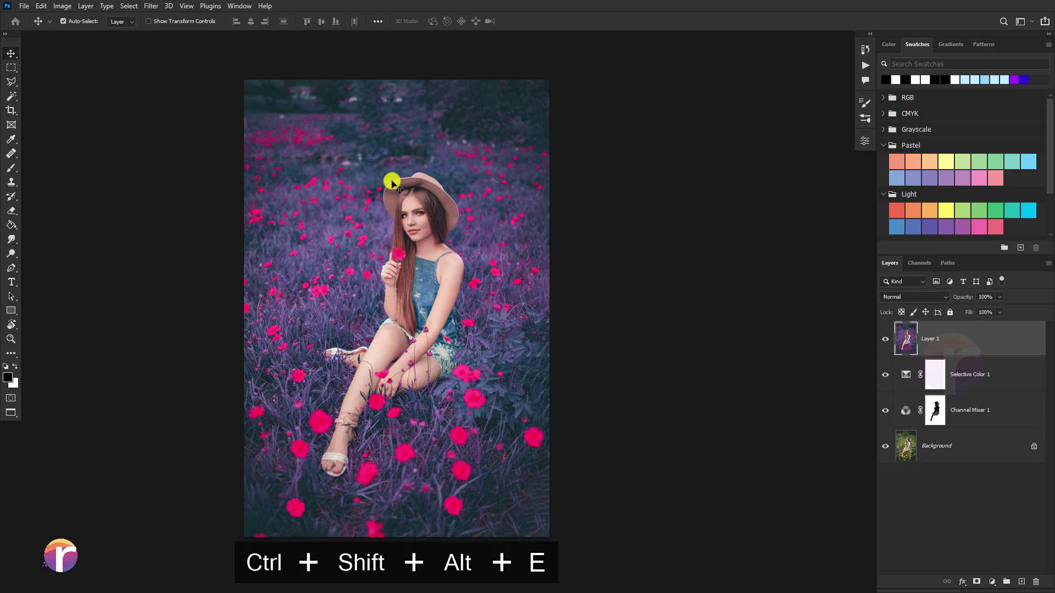
key("ctrl+0")
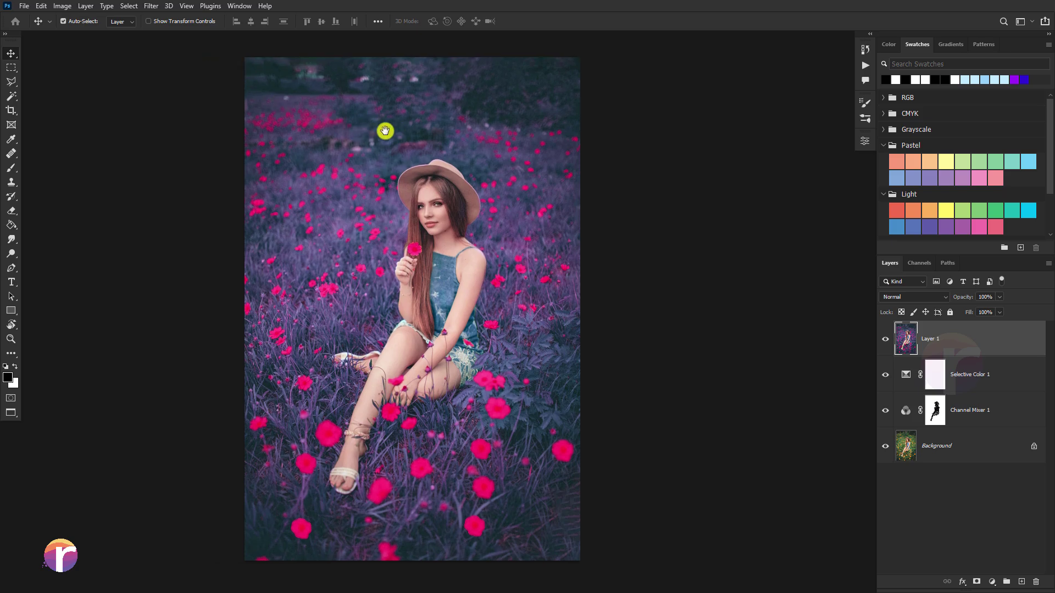
left_click(151, 6)
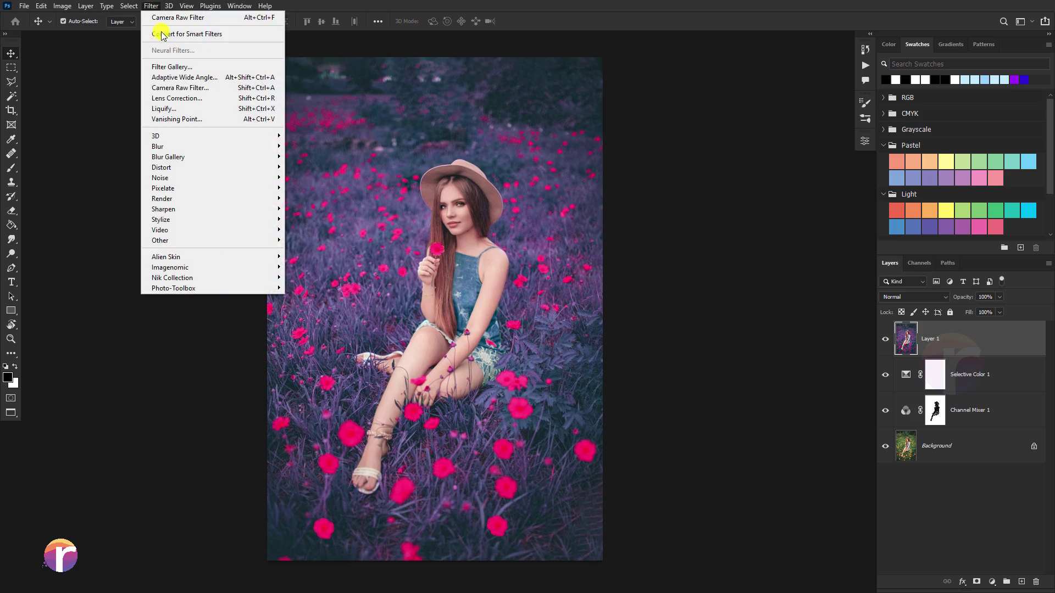
Open Camera Raw on Layer 1 and set the parametric curve to Lights +14, Darks +7, Shadows +12.
left_click(173, 86)
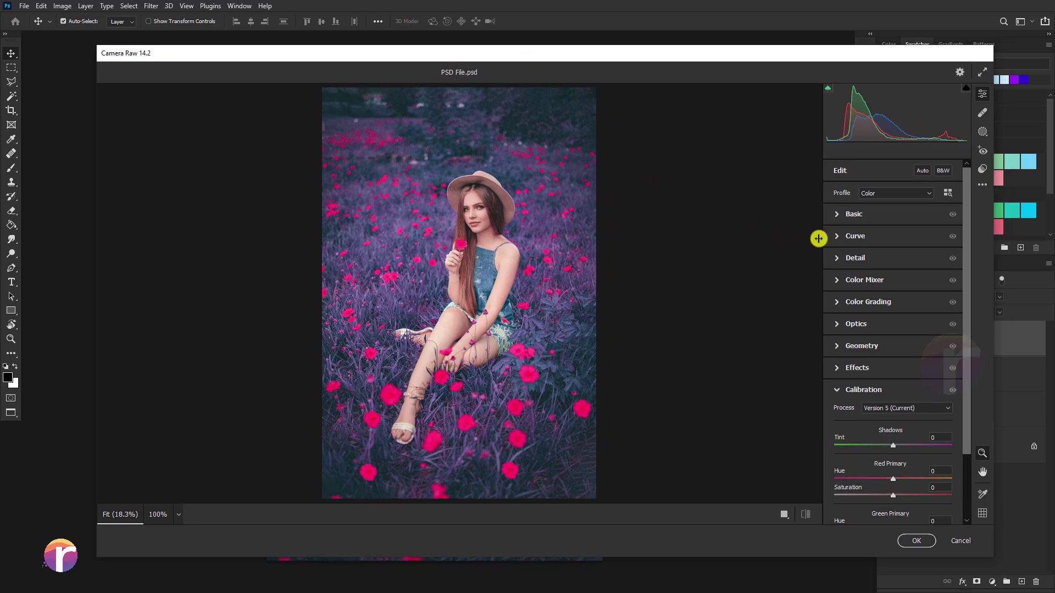
left_click(837, 391)
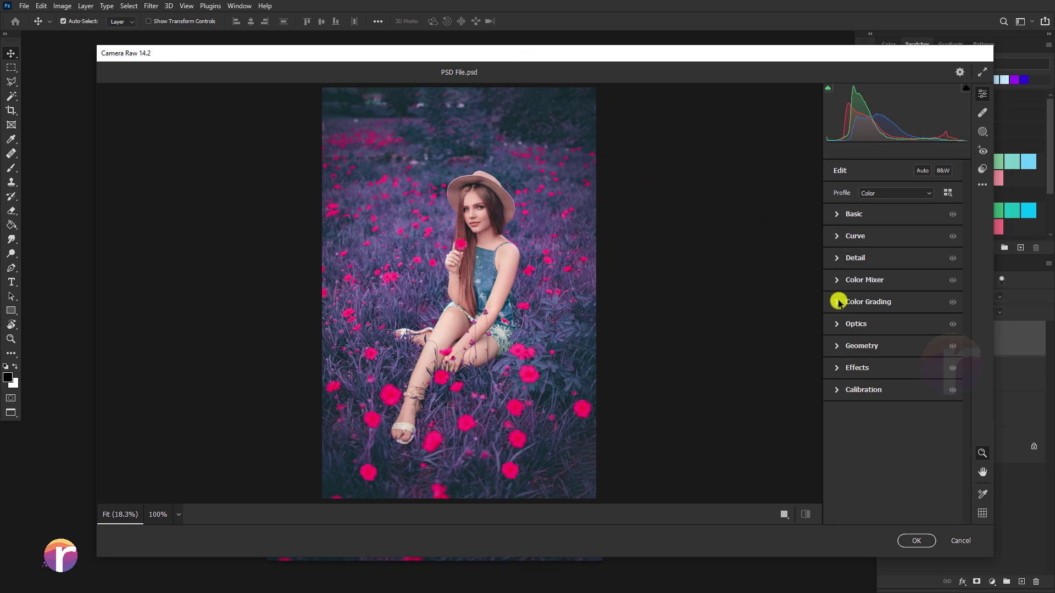
left_click(836, 237)
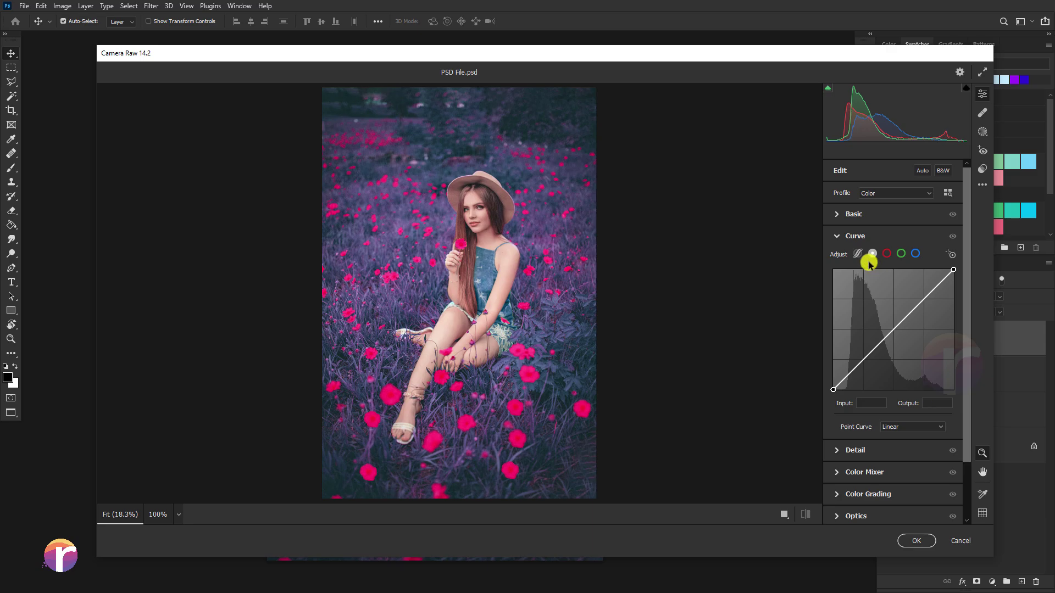
left_click(862, 260)
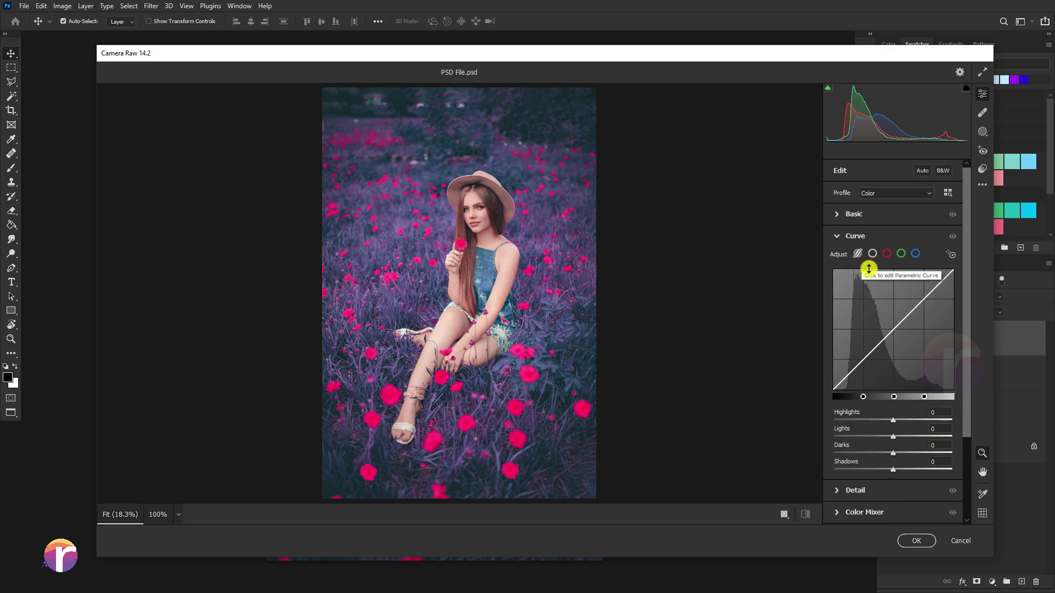
type("4")
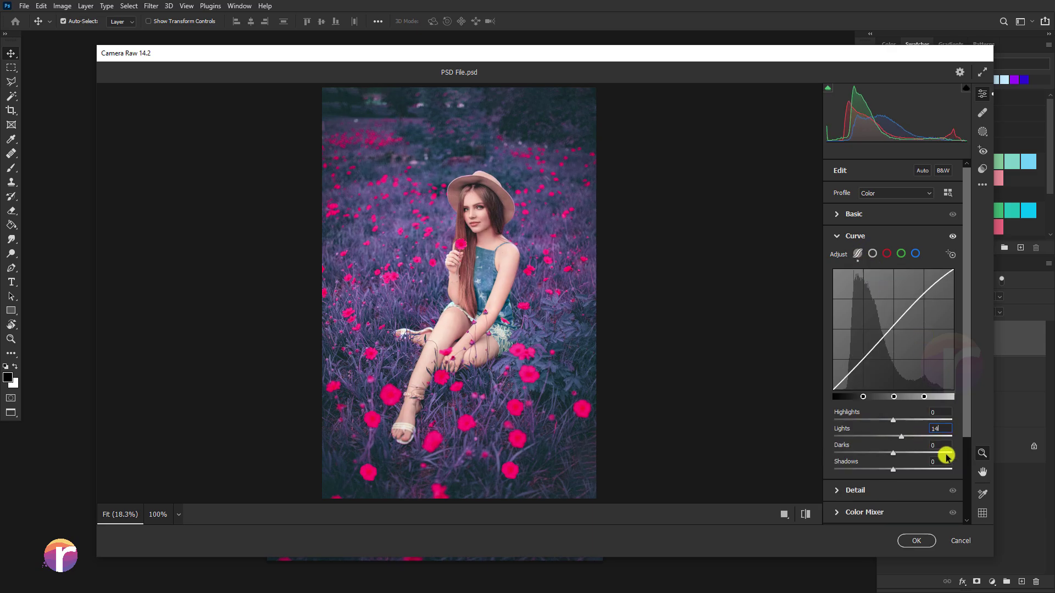
key("Tab")
type("7")
key("Tab")
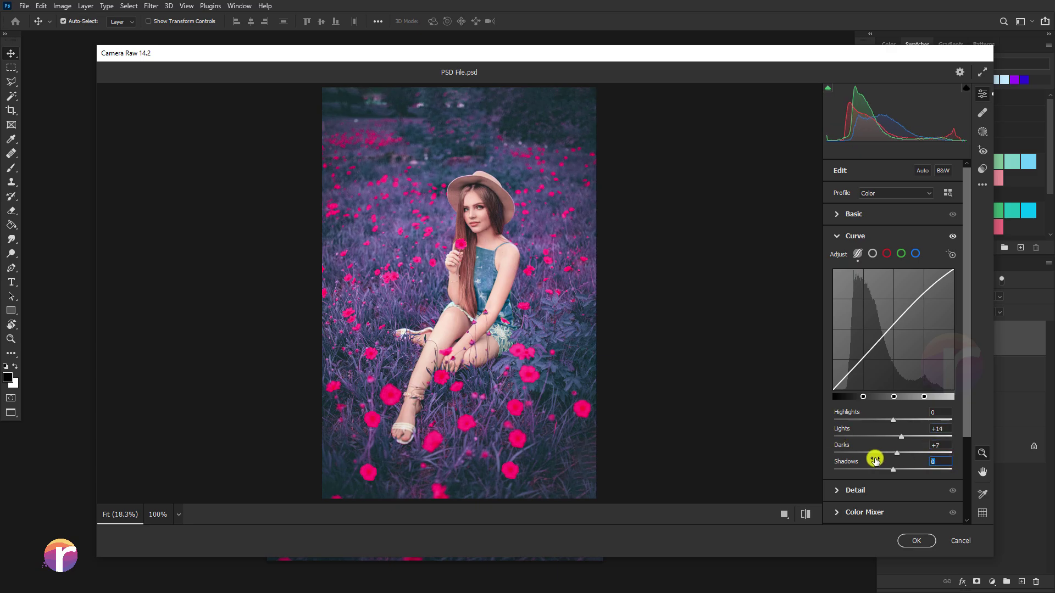
type("2")
left_click(953, 237)
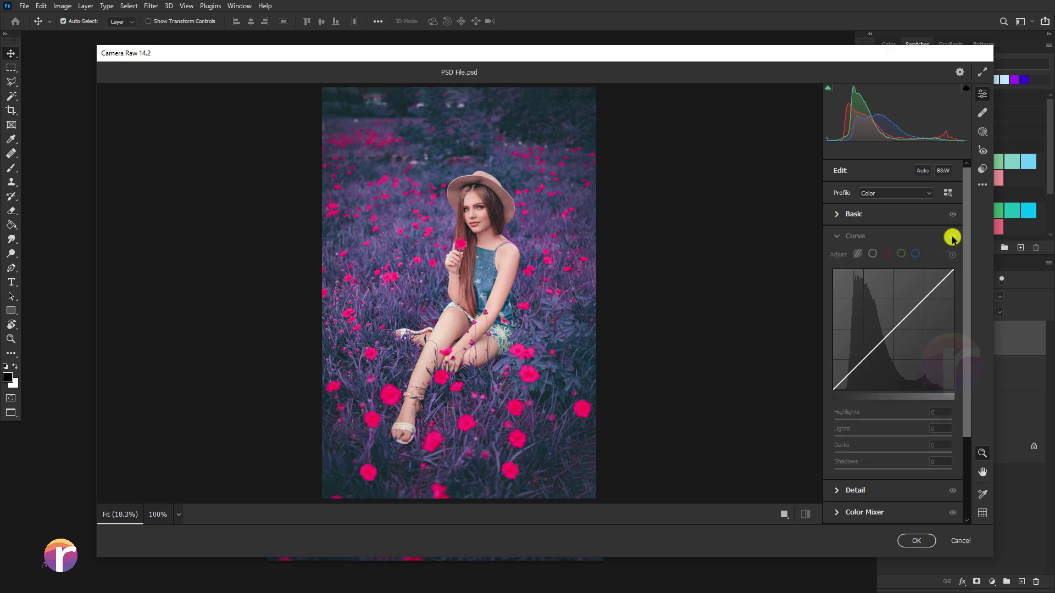
left_click(952, 236)
Set the blue point curve endpoints to 9 and 222 and preview the difference.
left_click(872, 253)
left_click(916, 253)
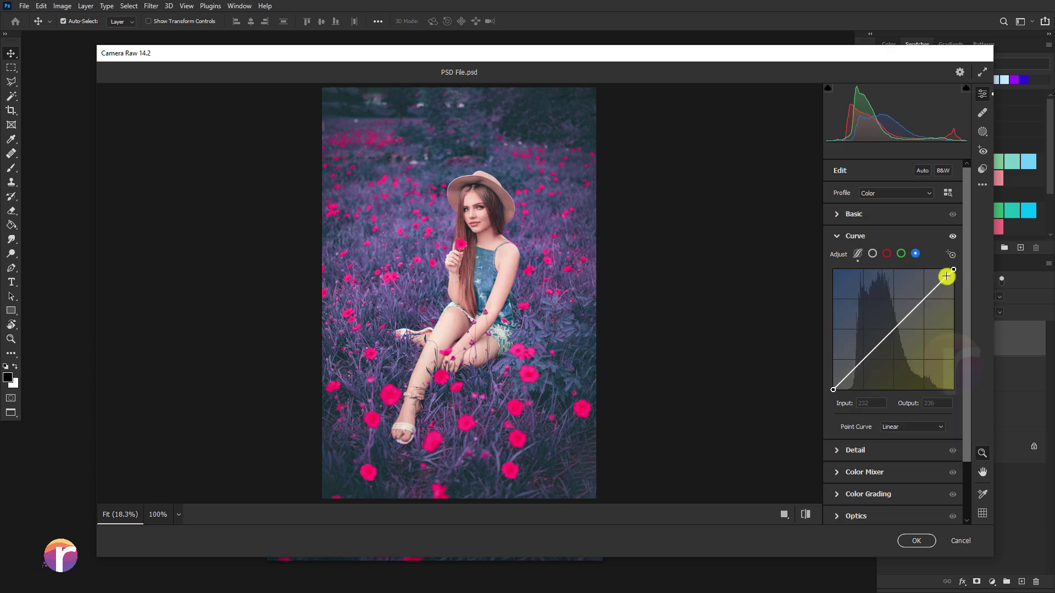
left_click_drag(953, 270, 956, 286)
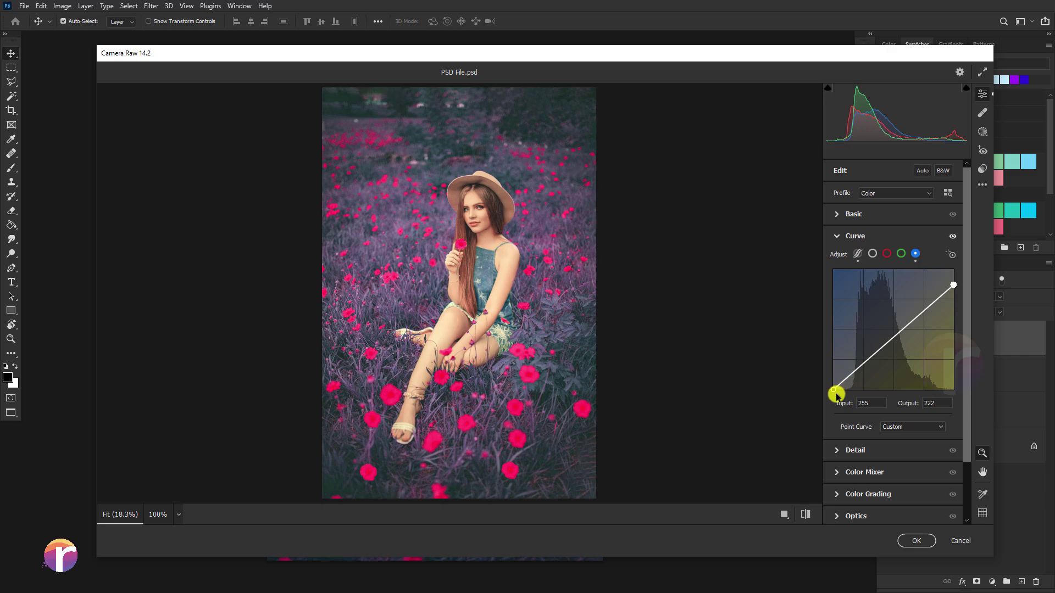
left_click_drag(833, 389, 833, 384)
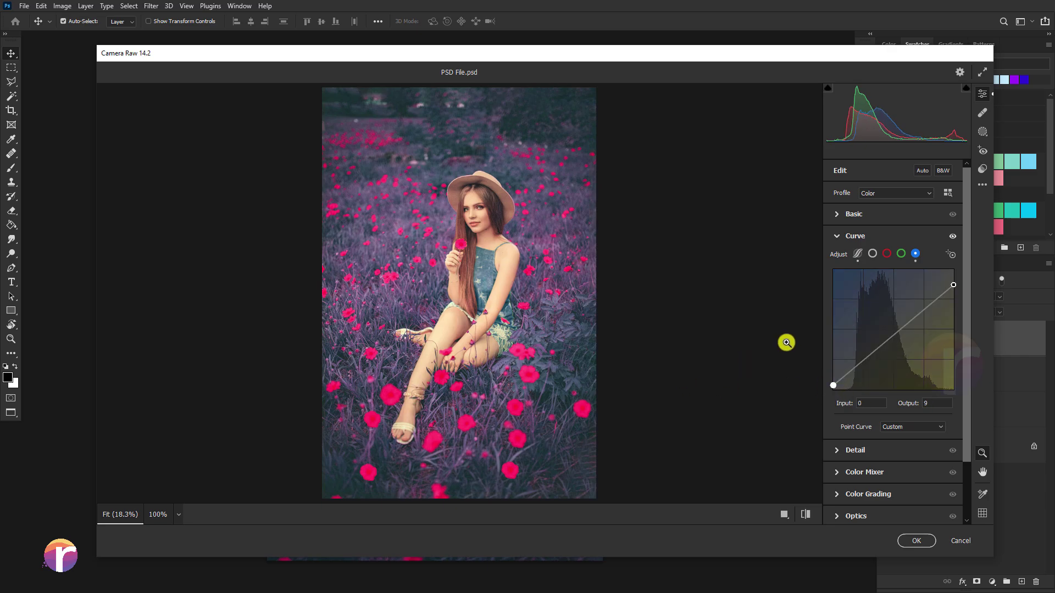
left_click(952, 237)
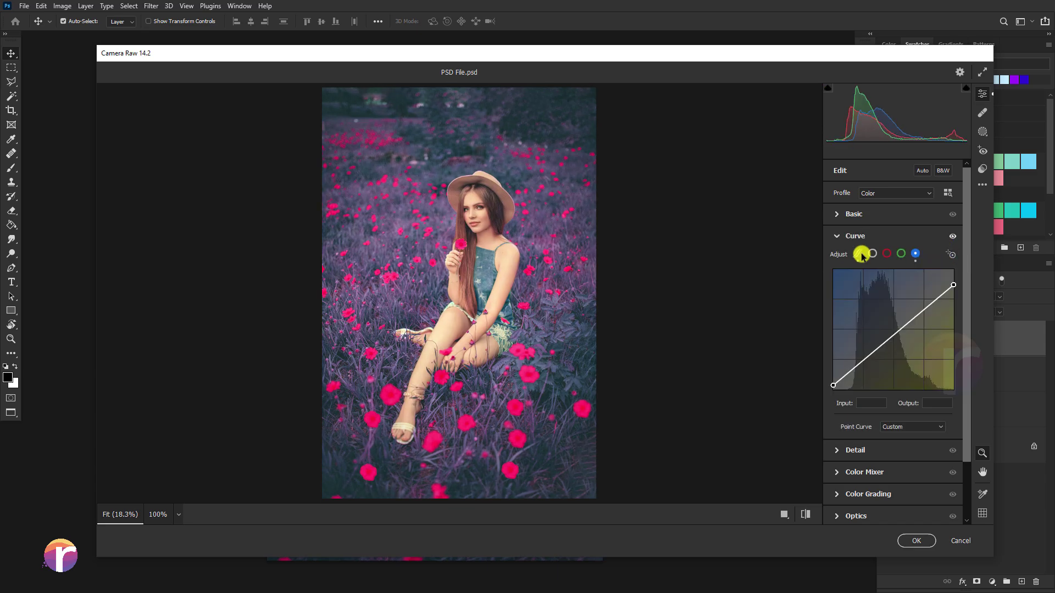
left_click(839, 237)
left_click(839, 283)
left_click(842, 315)
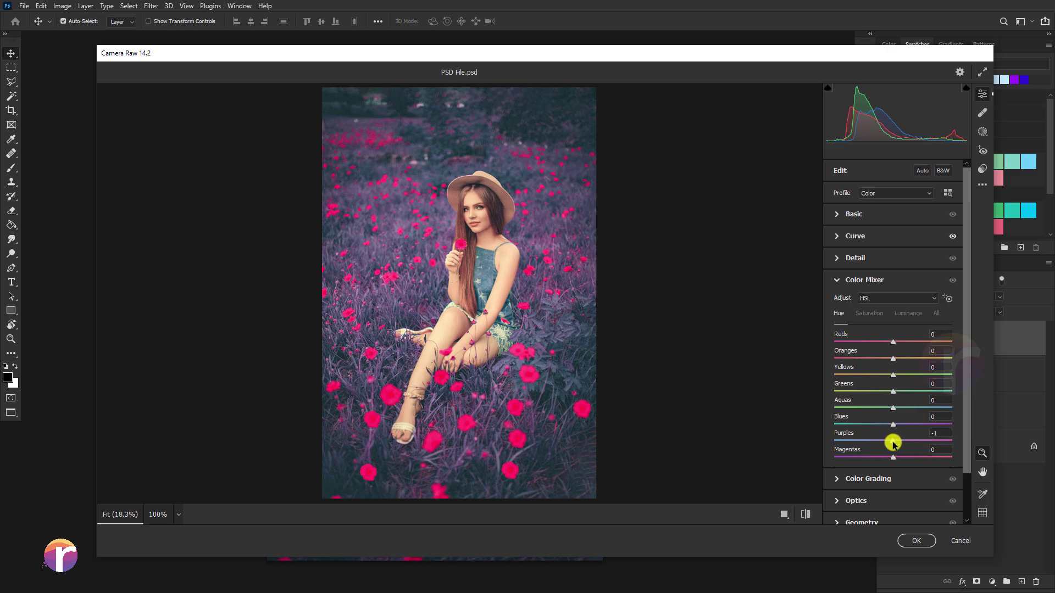
Set Purple hue -100, Blues saturation +64, adjust Reds luminance and set Blues luminance +24.
left_click_drag(893, 443, 779, 438)
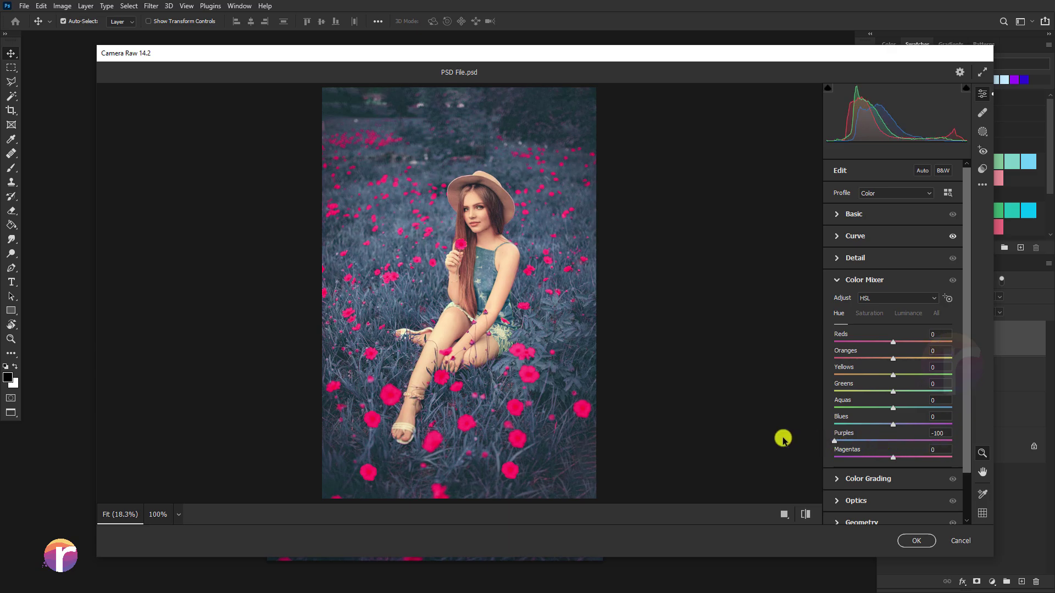
left_click(869, 315)
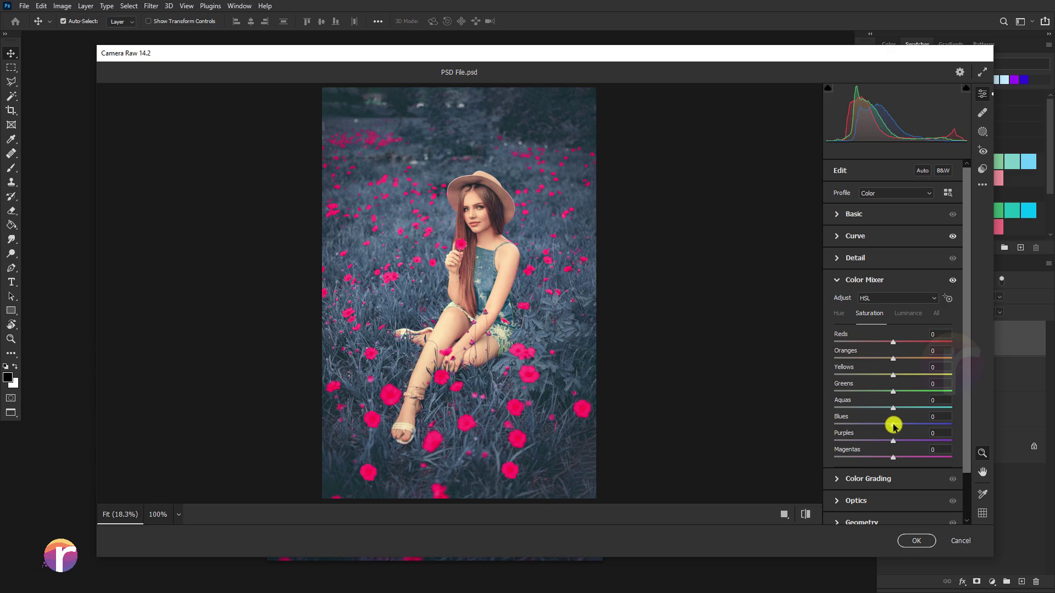
left_click_drag(893, 424, 932, 426)
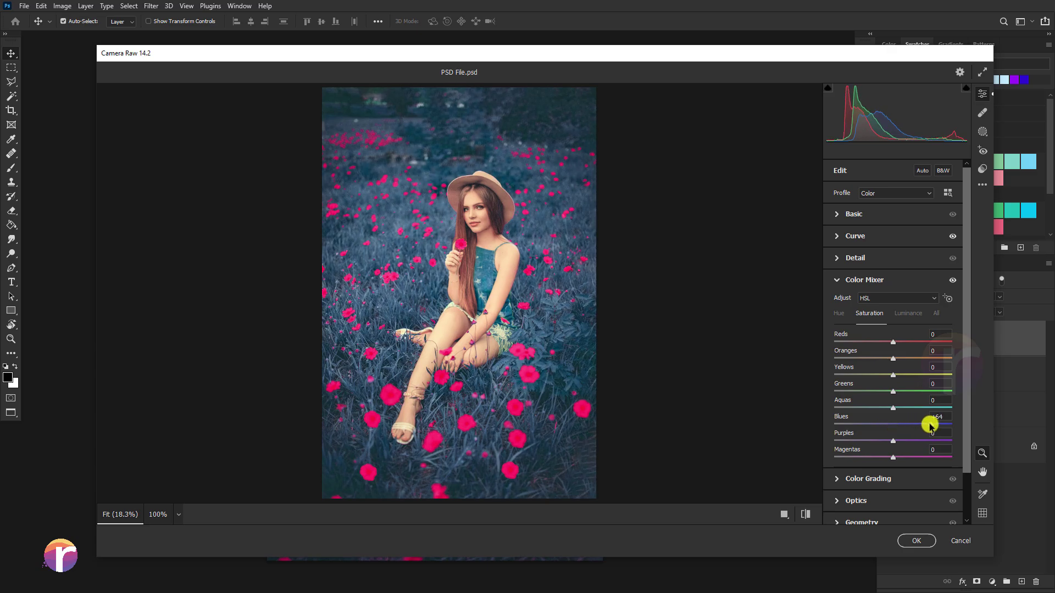
left_click(908, 312)
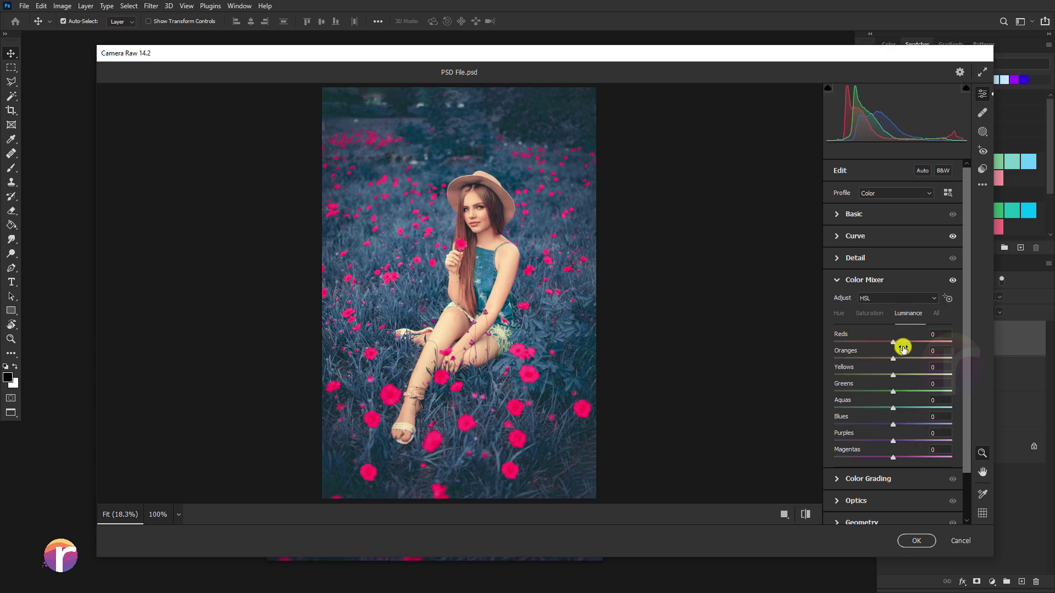
mouse_move(903, 348)
left_mouse_down()
mouse_move(883, 341)
mouse_move(902, 358)
left_mouse_up()
left_click(939, 417)
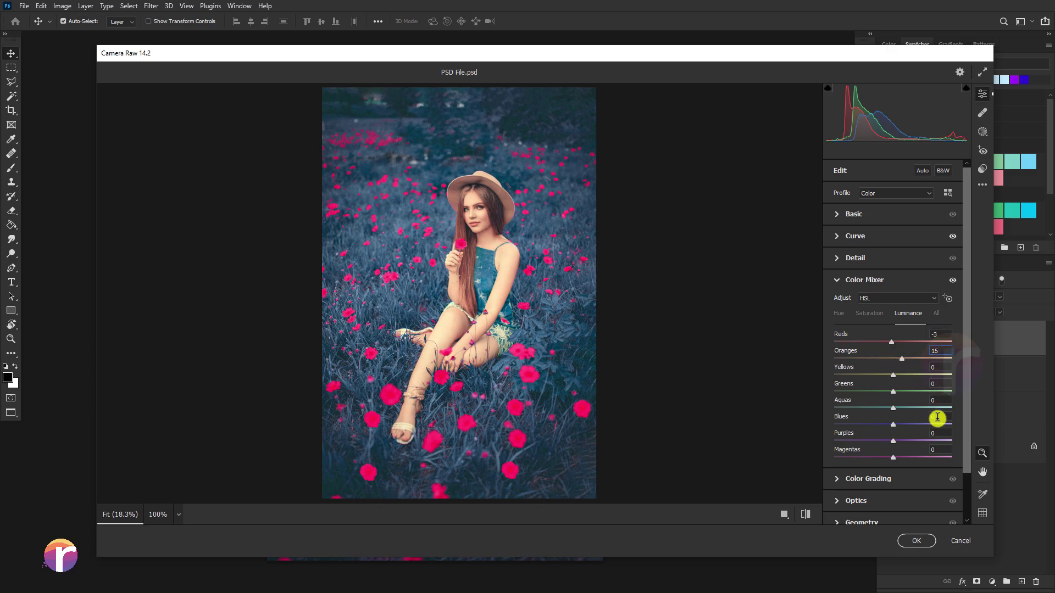
type("24")
key("Return")
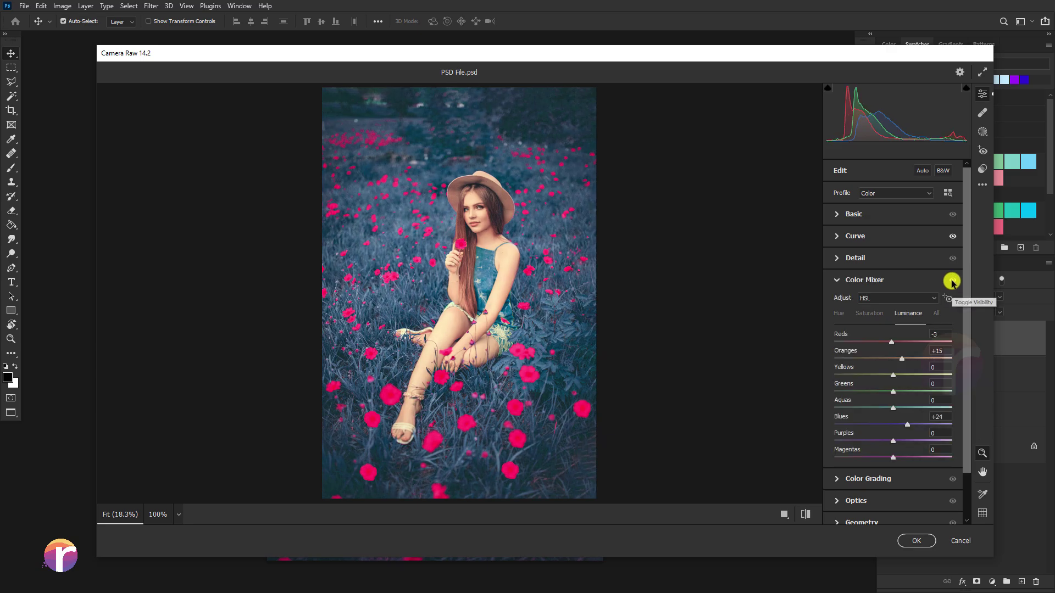
Review the orange, blue and purple adjustments in the per-colour mixer view.
left_click(870, 299)
left_click(868, 316)
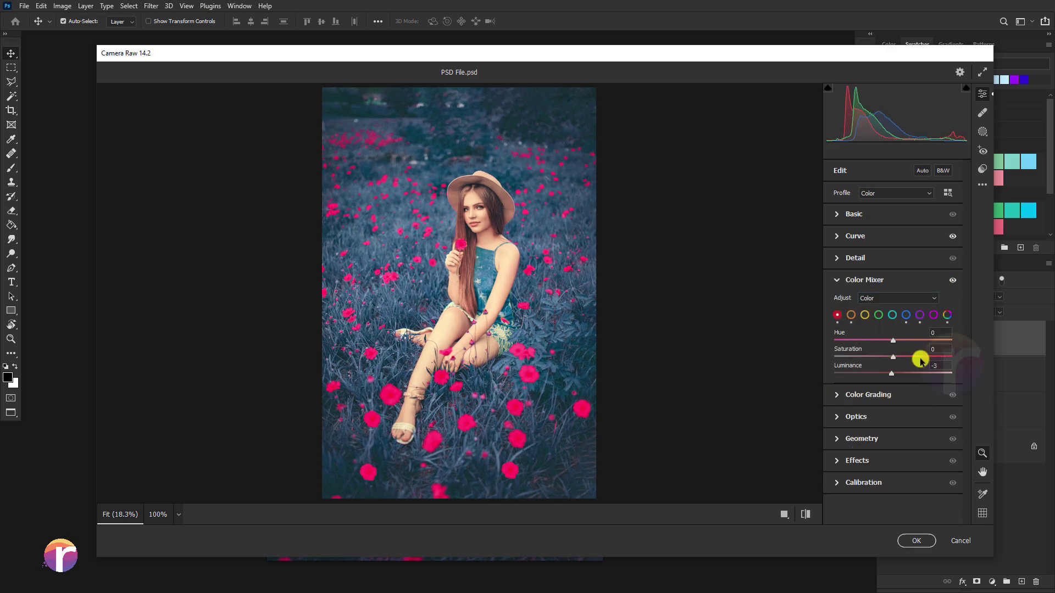
left_click(851, 315)
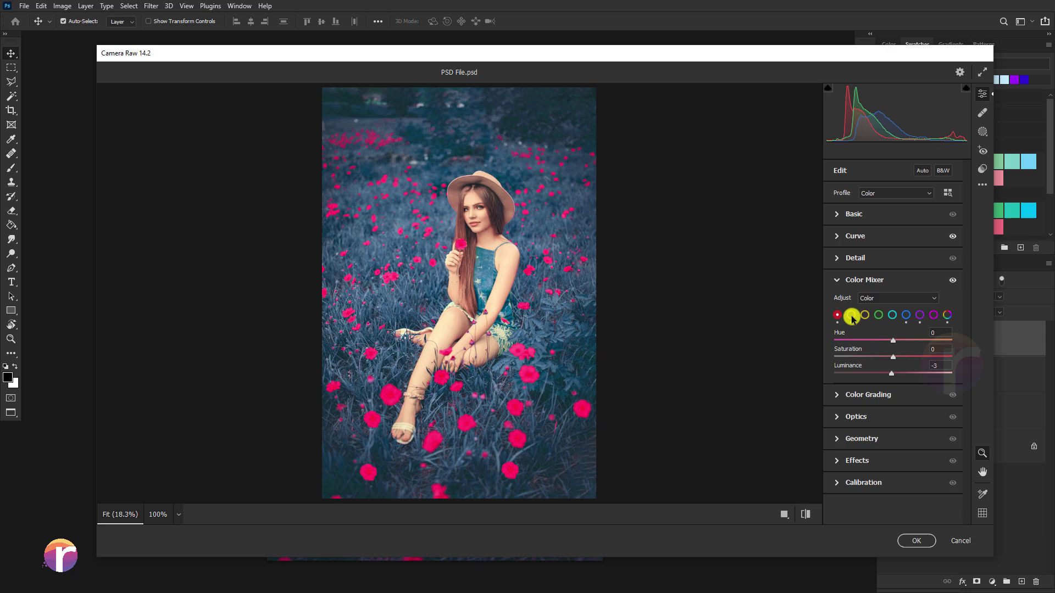
left_click(906, 315)
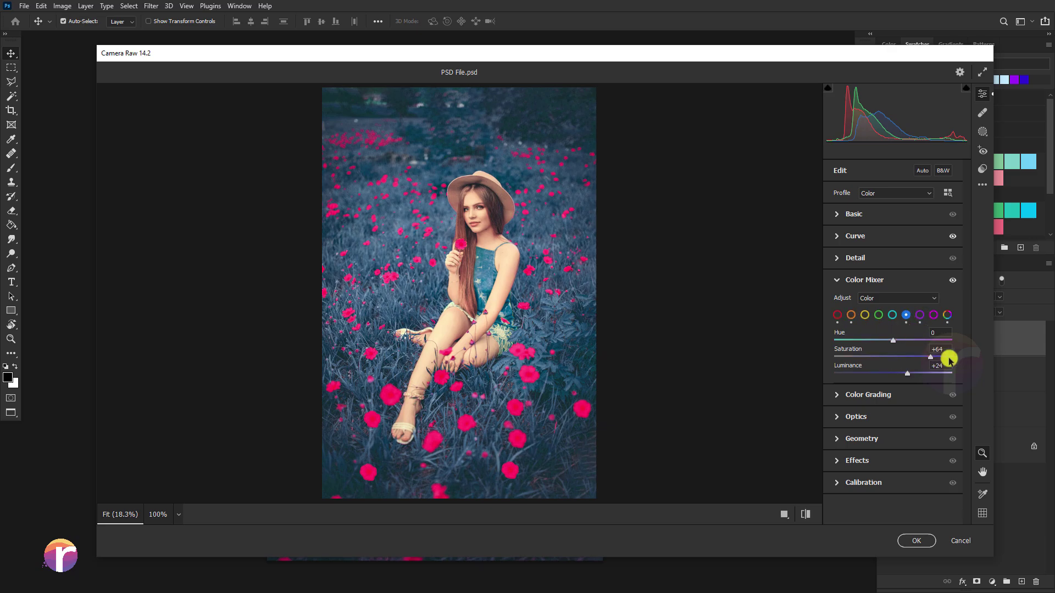
left_click(920, 316)
Set Calibration Green Primary Hue -30, Saturation +2 and Blue Primary Hue -54, Saturation -5.
left_click(835, 280)
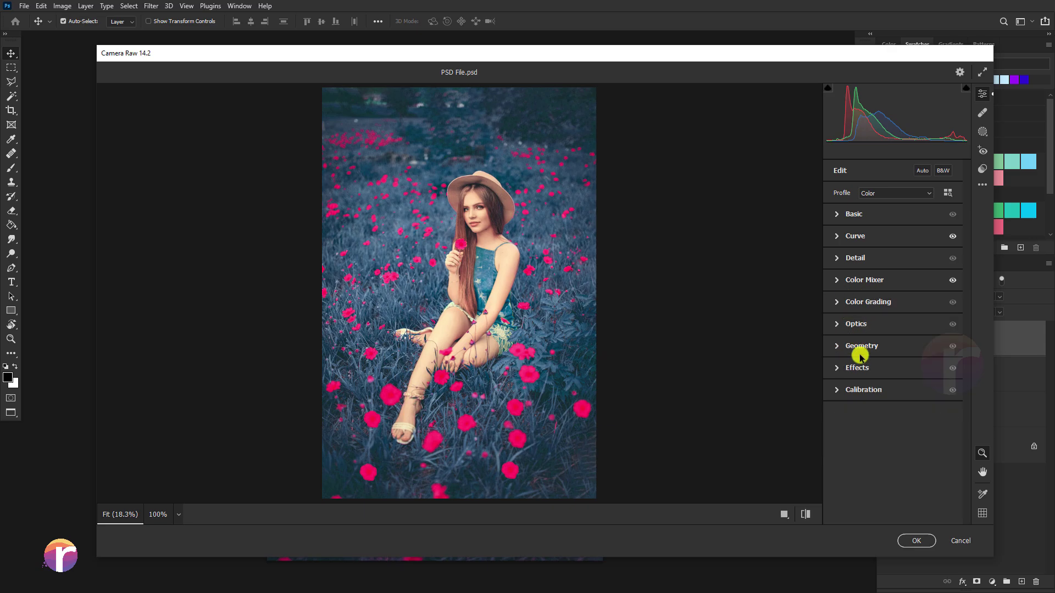
left_click(841, 391)
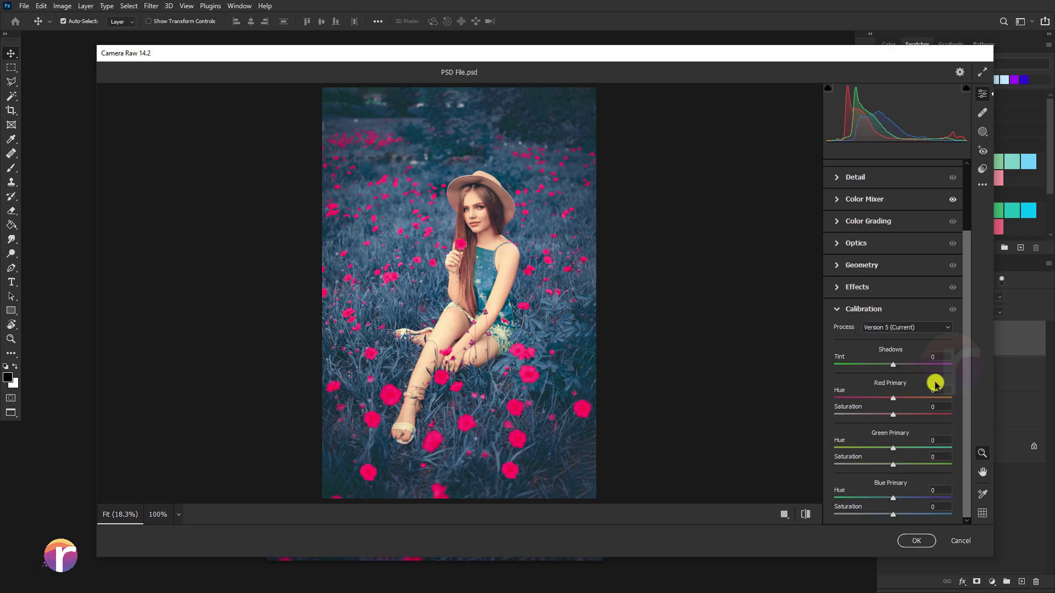
left_click(940, 440)
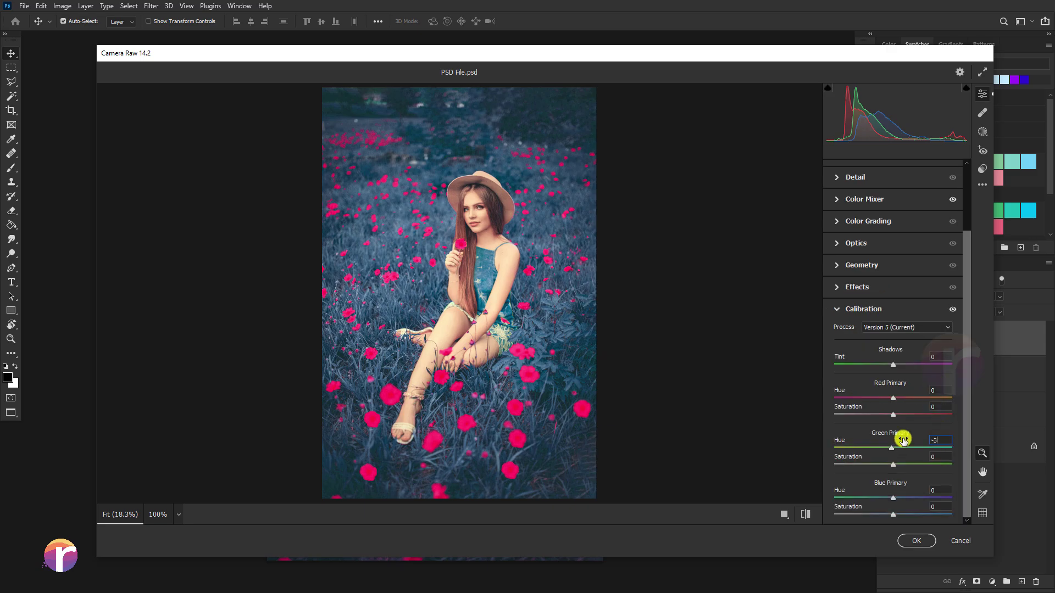
type("0")
key("Tab")
type("-9")
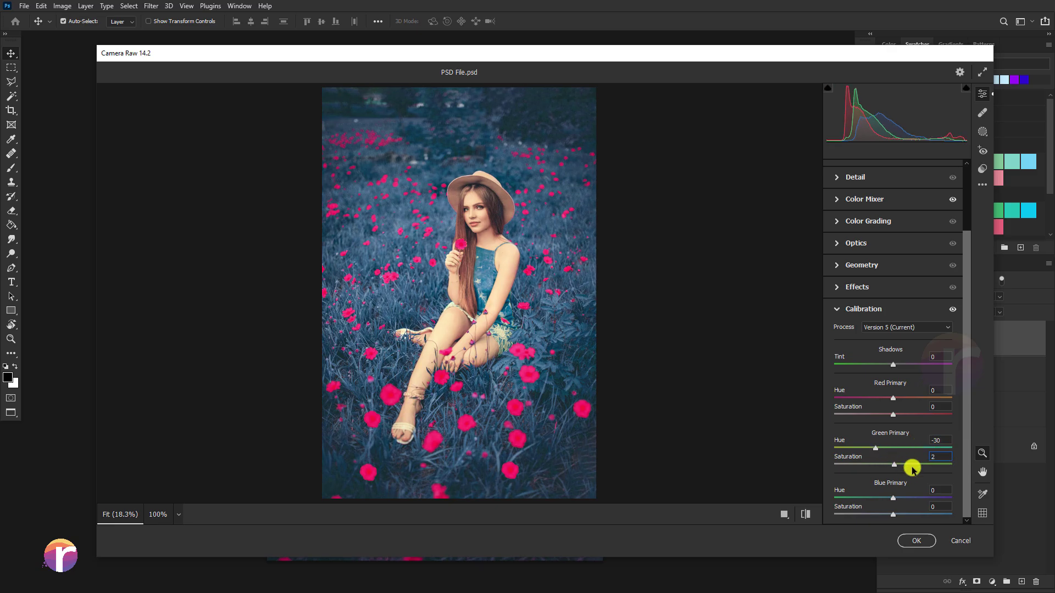
key("Tab")
type("4")
key("Tab")
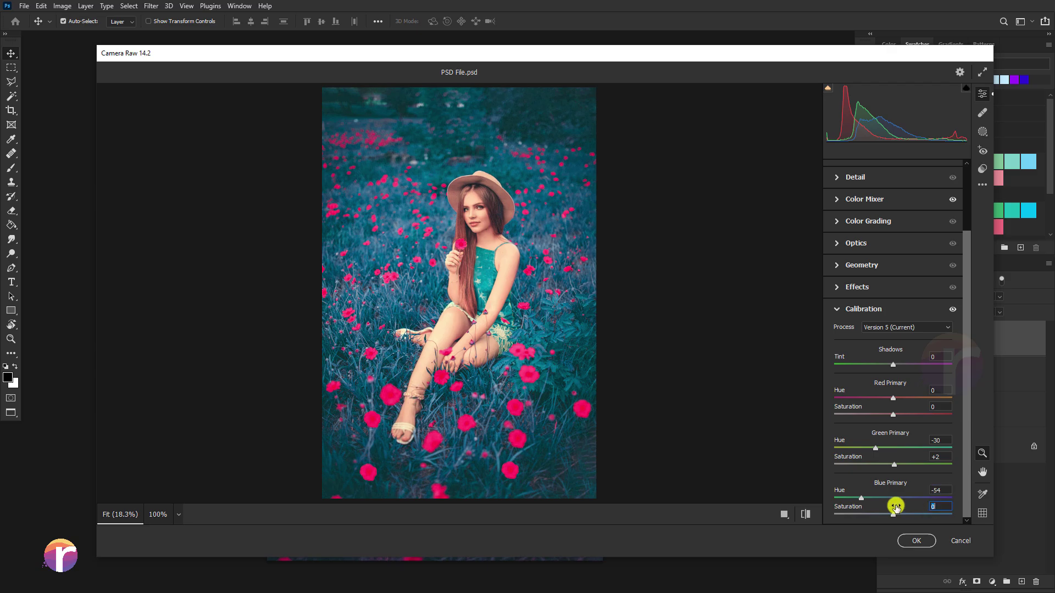
type("-5")
left_click(953, 309)
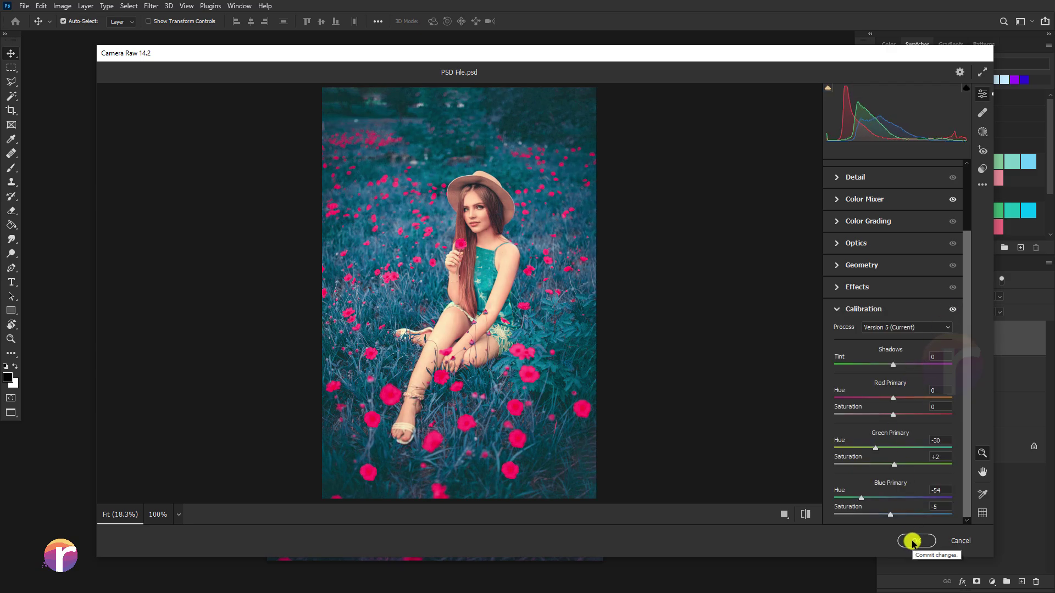
Toggle the before/after preview to compare the teal edit with the original.
left_click(806, 514)
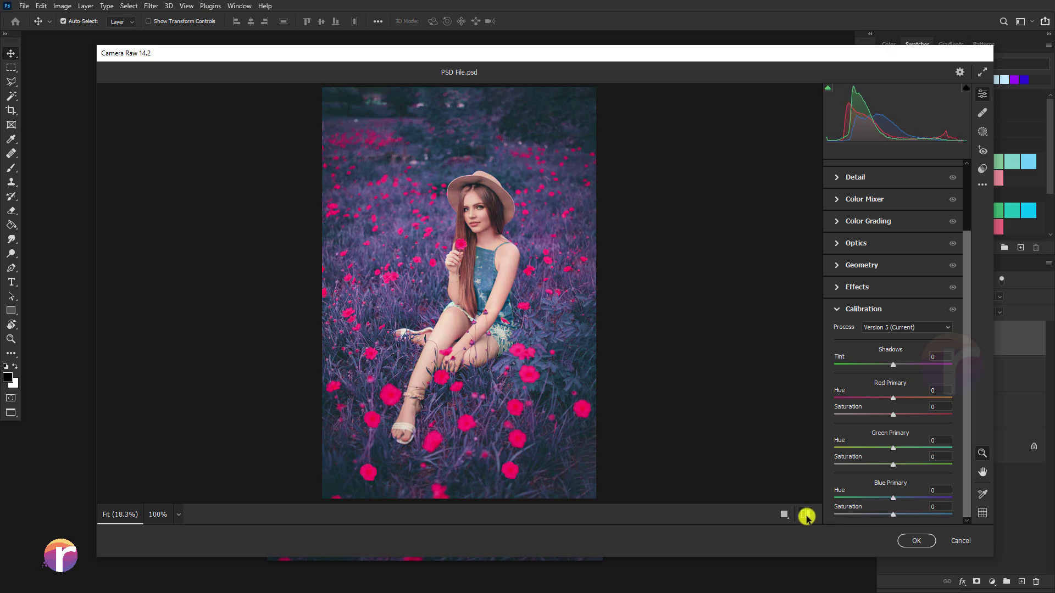
left_click(806, 515)
left_click(806, 515)
left_click(841, 309)
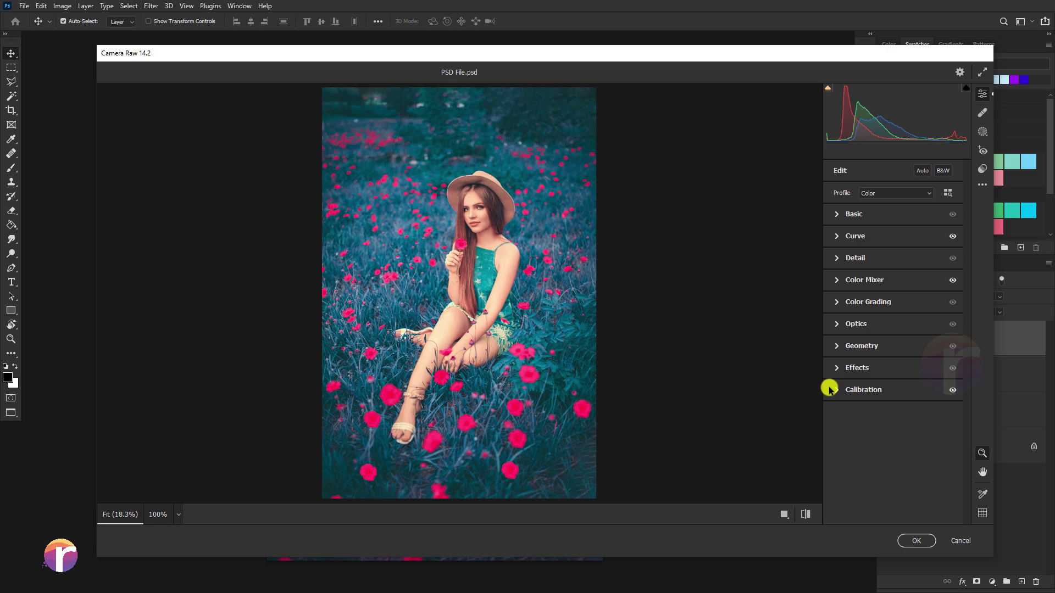
left_click(806, 514)
left_click(806, 515)
Apply the Camera Raw edits to Layer 1 and toggle the layer to compare.
left_click(912, 541)
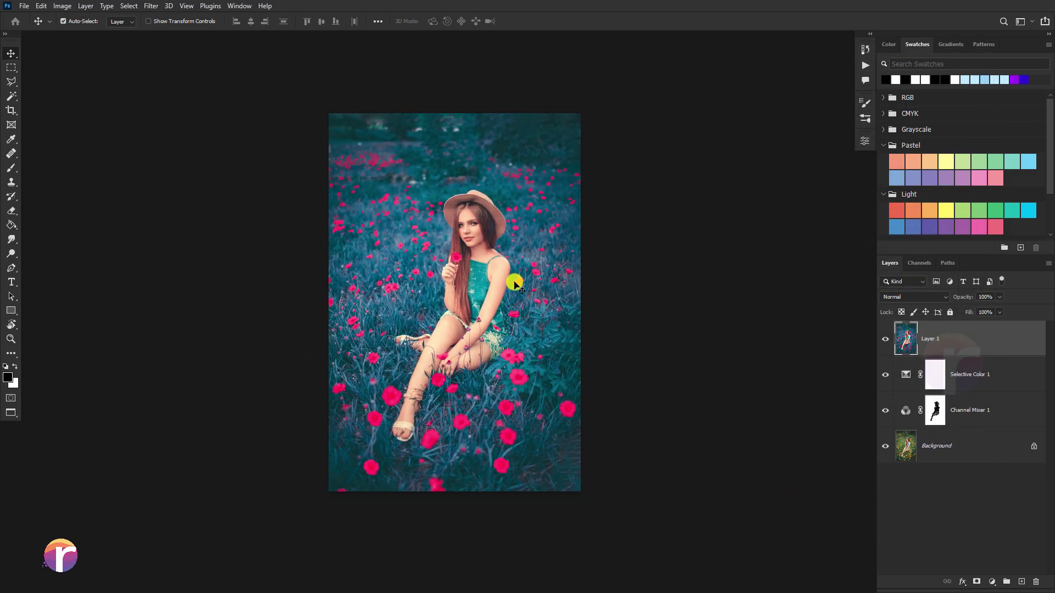
scroll(515, 283, "up", 2)
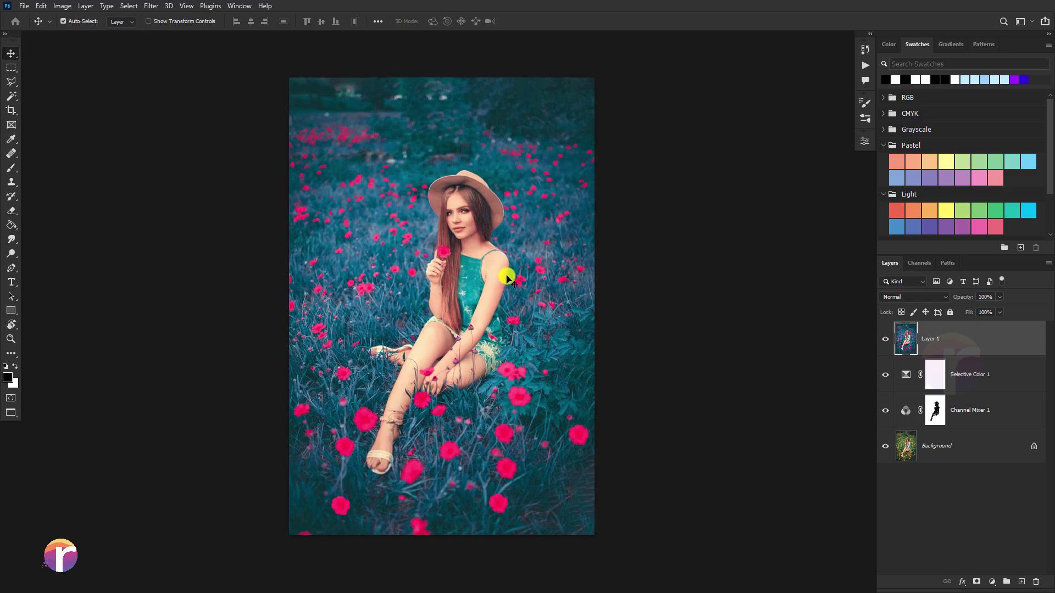
left_click(884, 339)
left_click(884, 339)
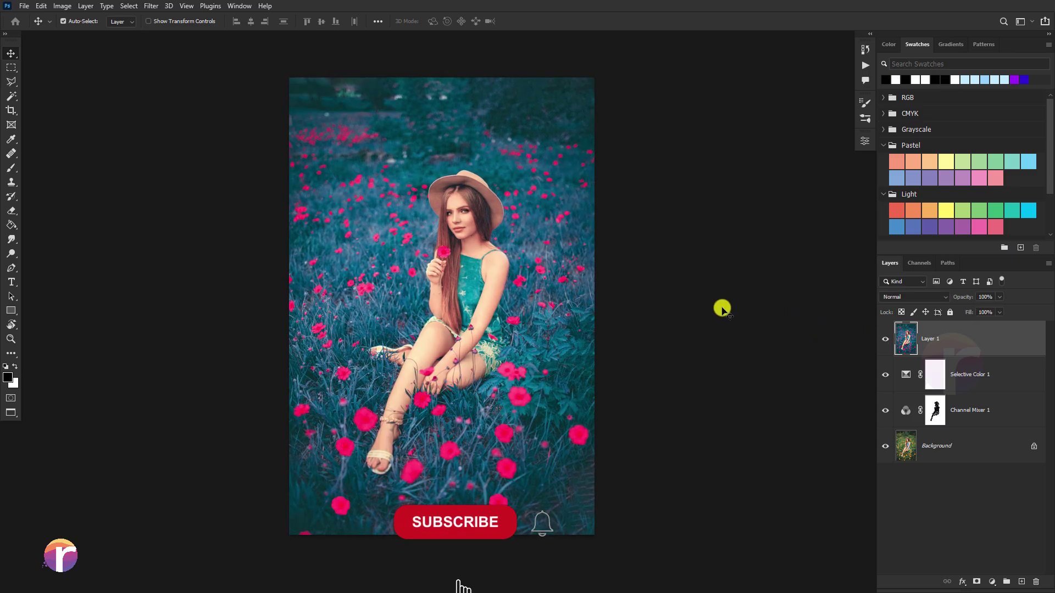
Rerun the Camera Raw Filter on Layer 1 with Noise Reduction set to about 27.
left_click(151, 5)
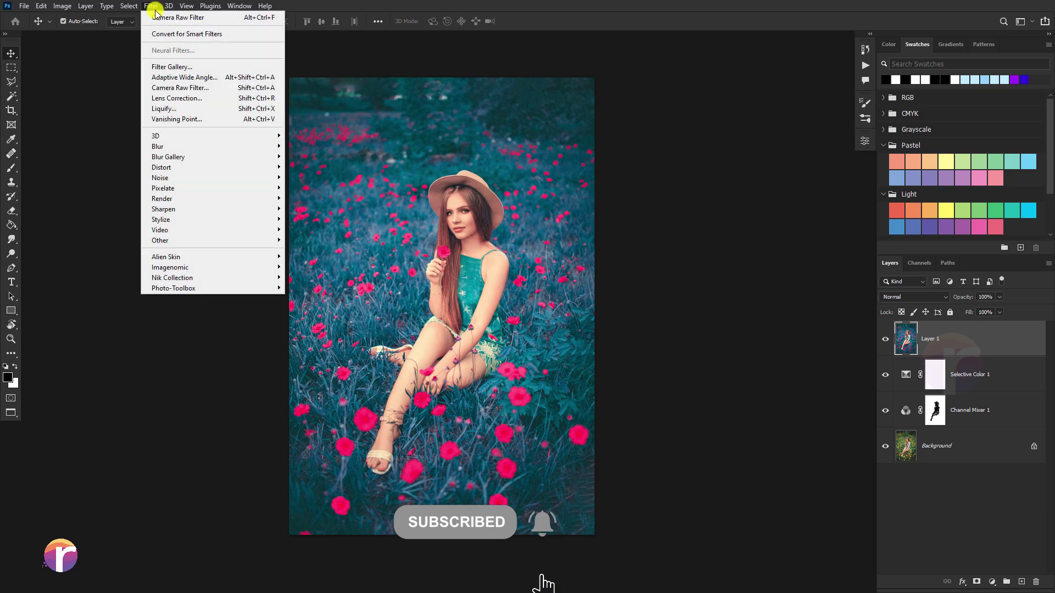
left_click(455, 138)
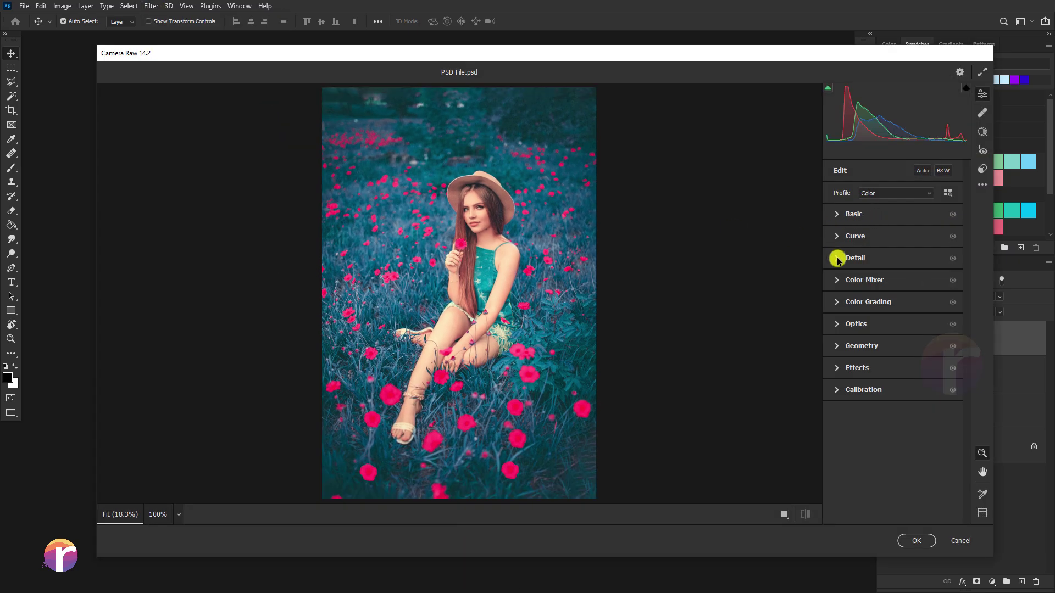
left_click(838, 259)
left_click_drag(835, 305, 865, 306)
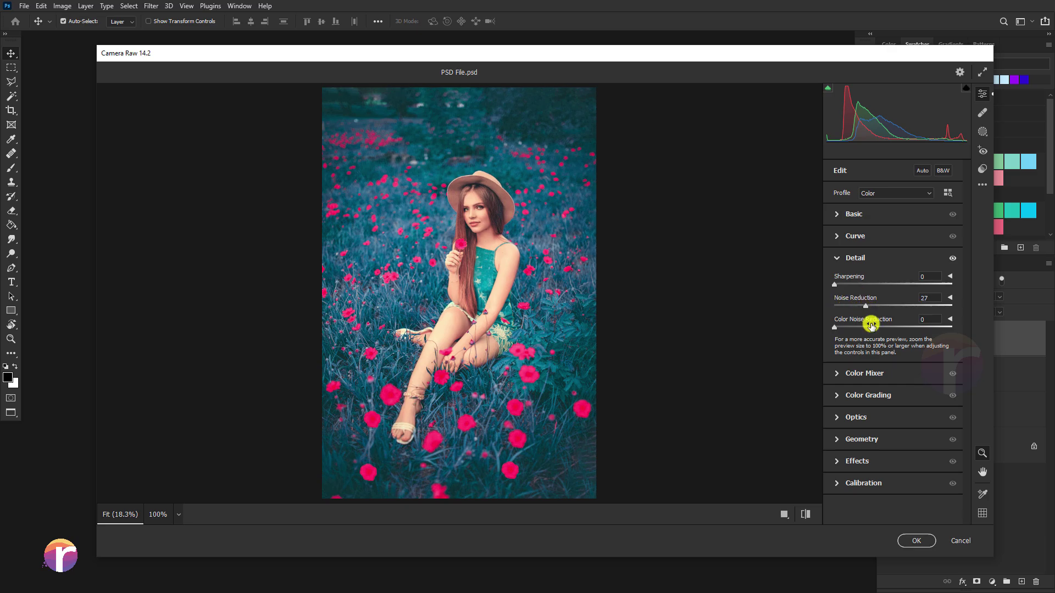
left_click(917, 540)
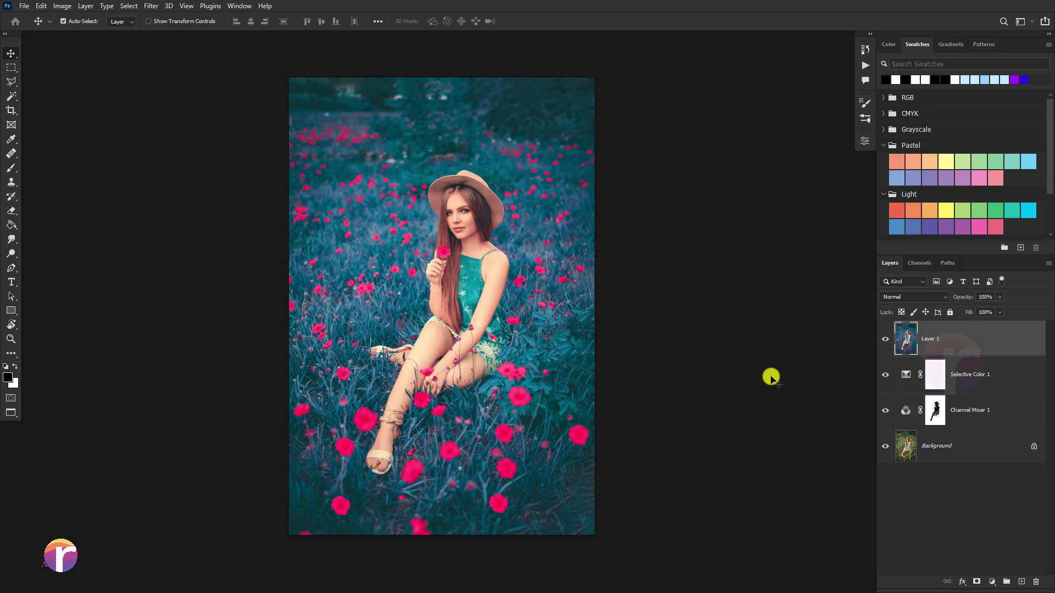
left_click(885, 448, "alt")
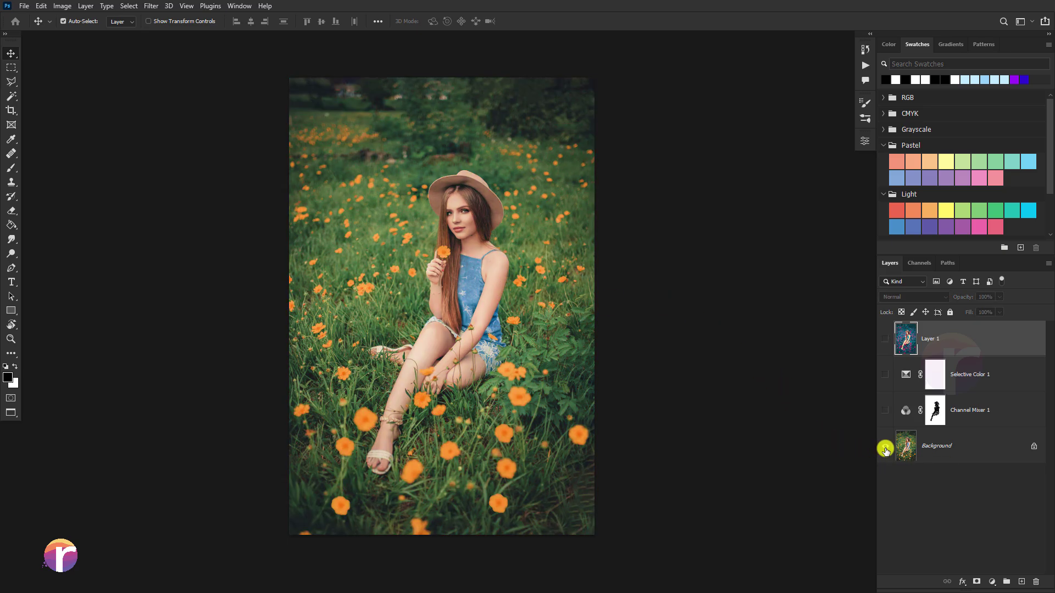
left_click(885, 449, "alt")
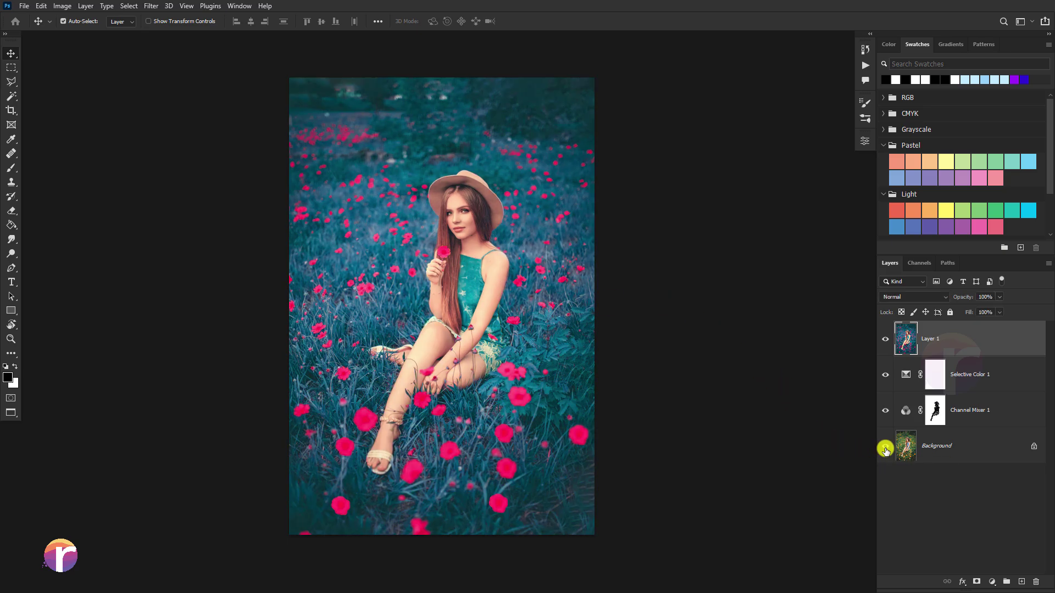
left_click(885, 448, "alt")
left_click(886, 450, "alt")
left_click(885, 449, "alt")
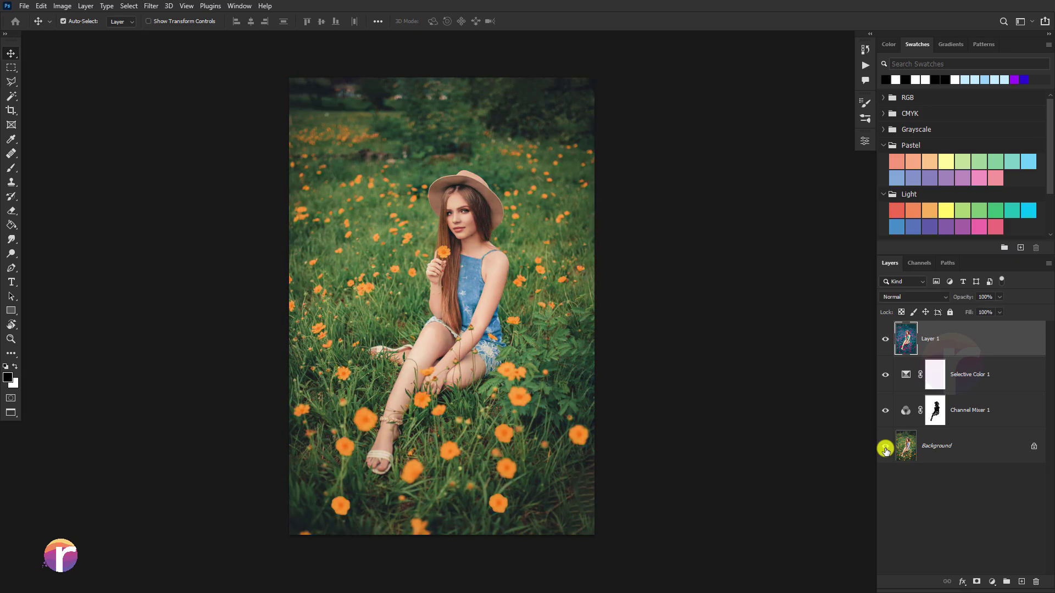
left_click(885, 450, "alt")
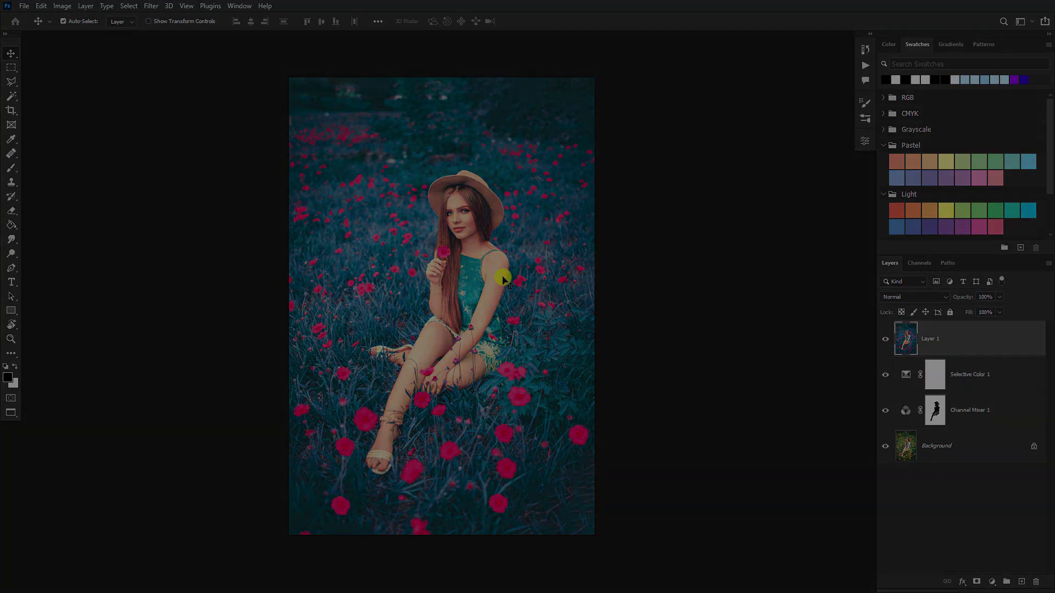